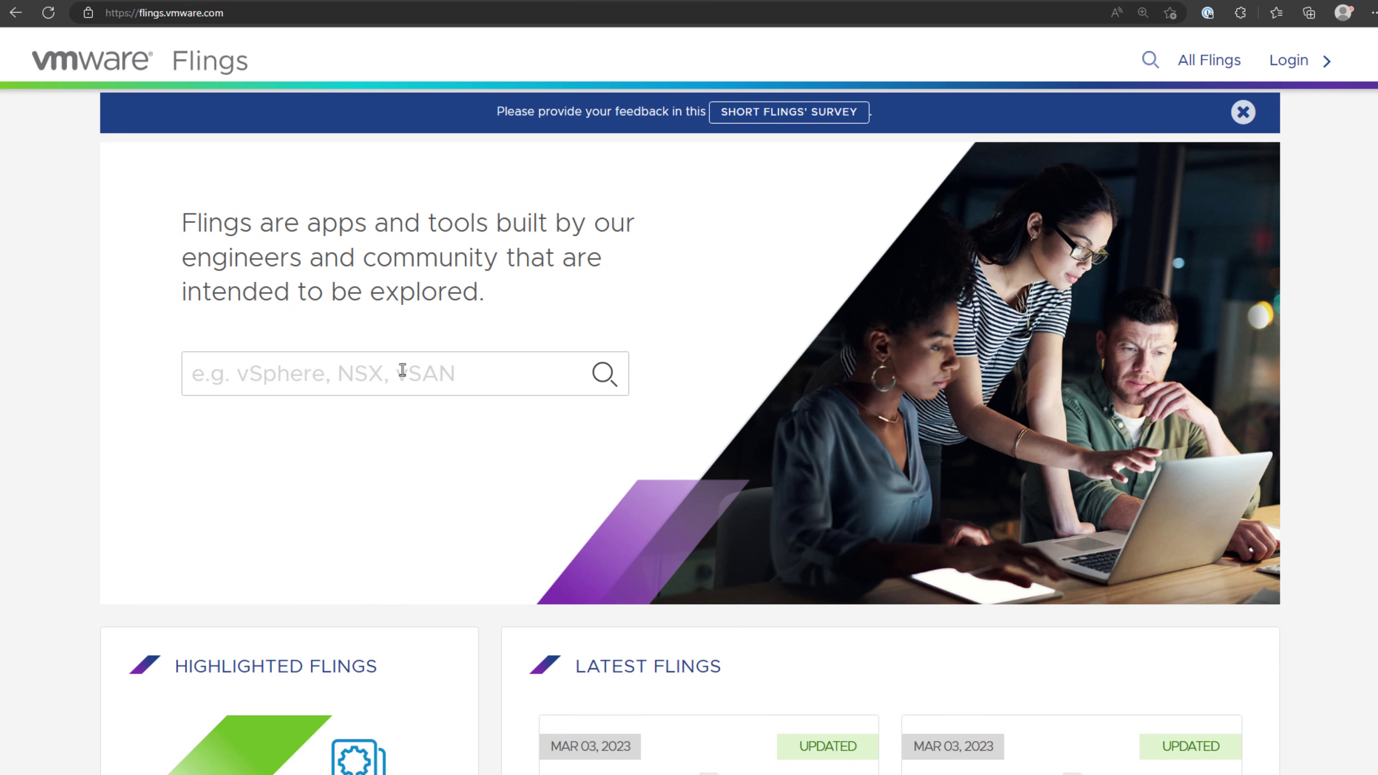
Search the Flings catalogue for esxi and scroll through the matching results.
type("esxi")
key("Return")
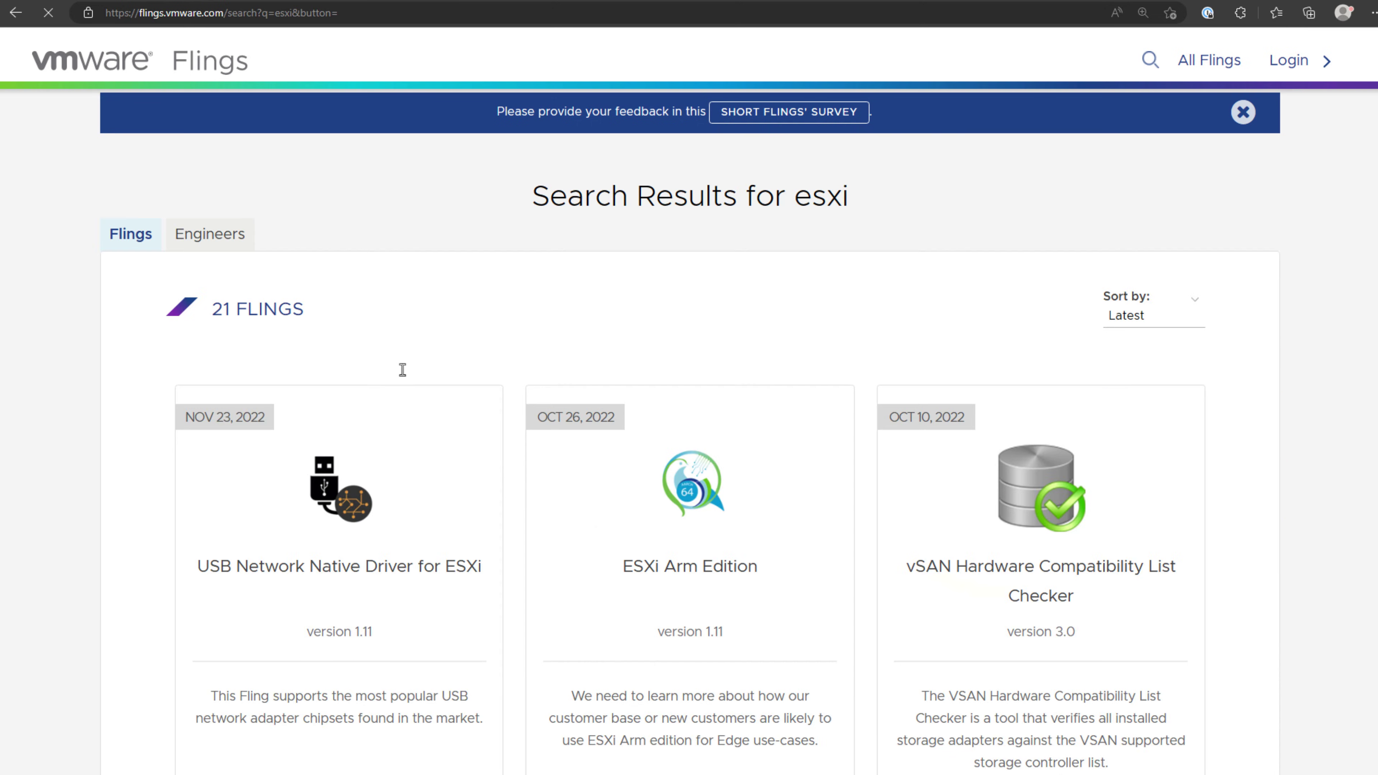
scroll(476, 427, "down", 8)
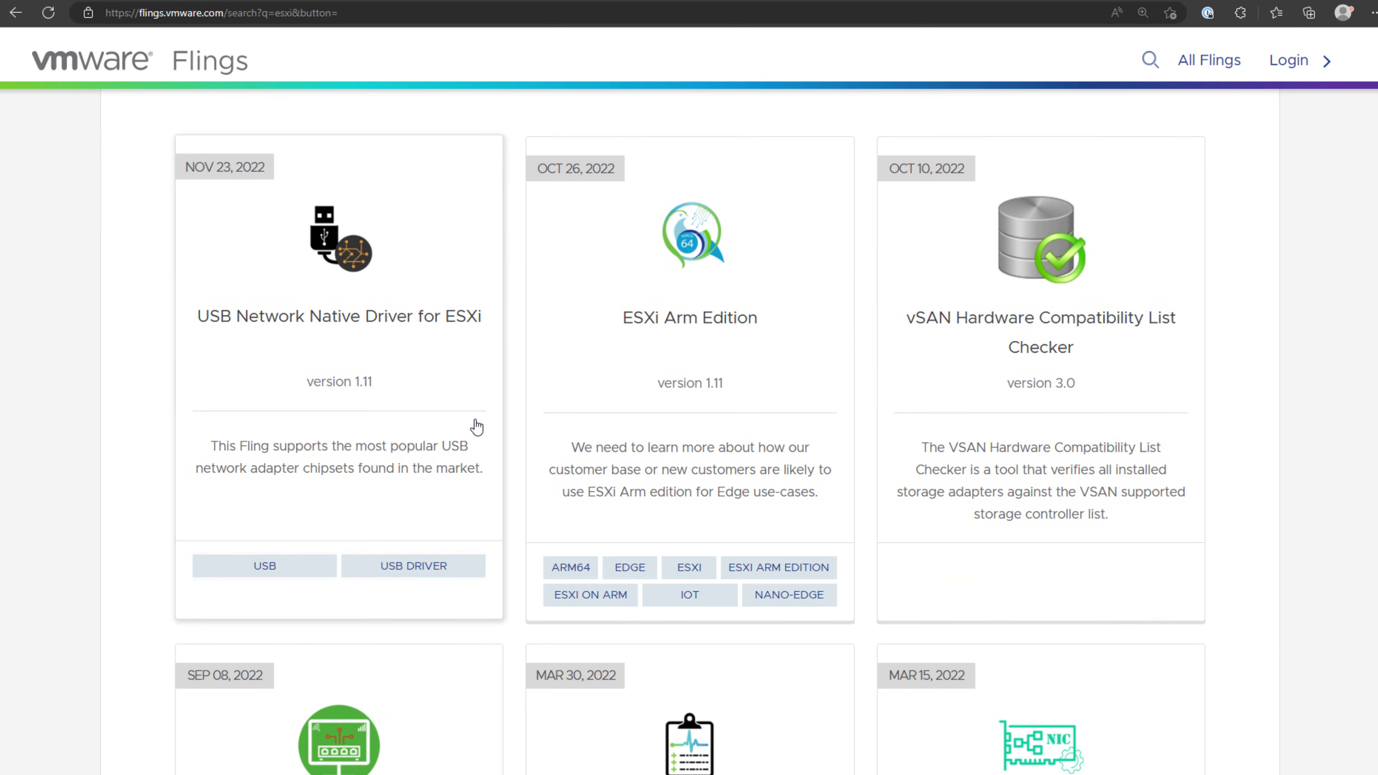
scroll(476, 428, "down", 8)
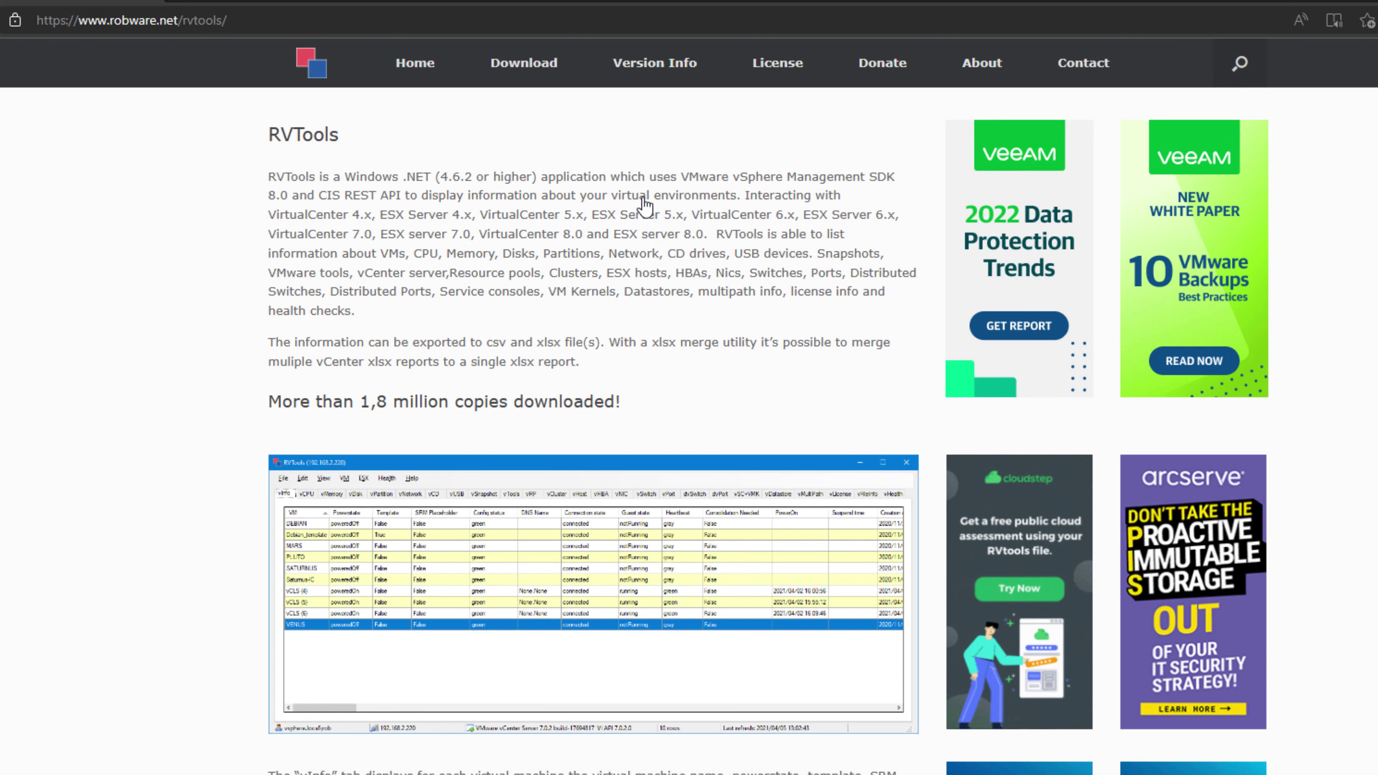
Scroll the RVTools page and highlight the supported platform versions and the reported inventory items.
scroll(570, 234, "down", 3)
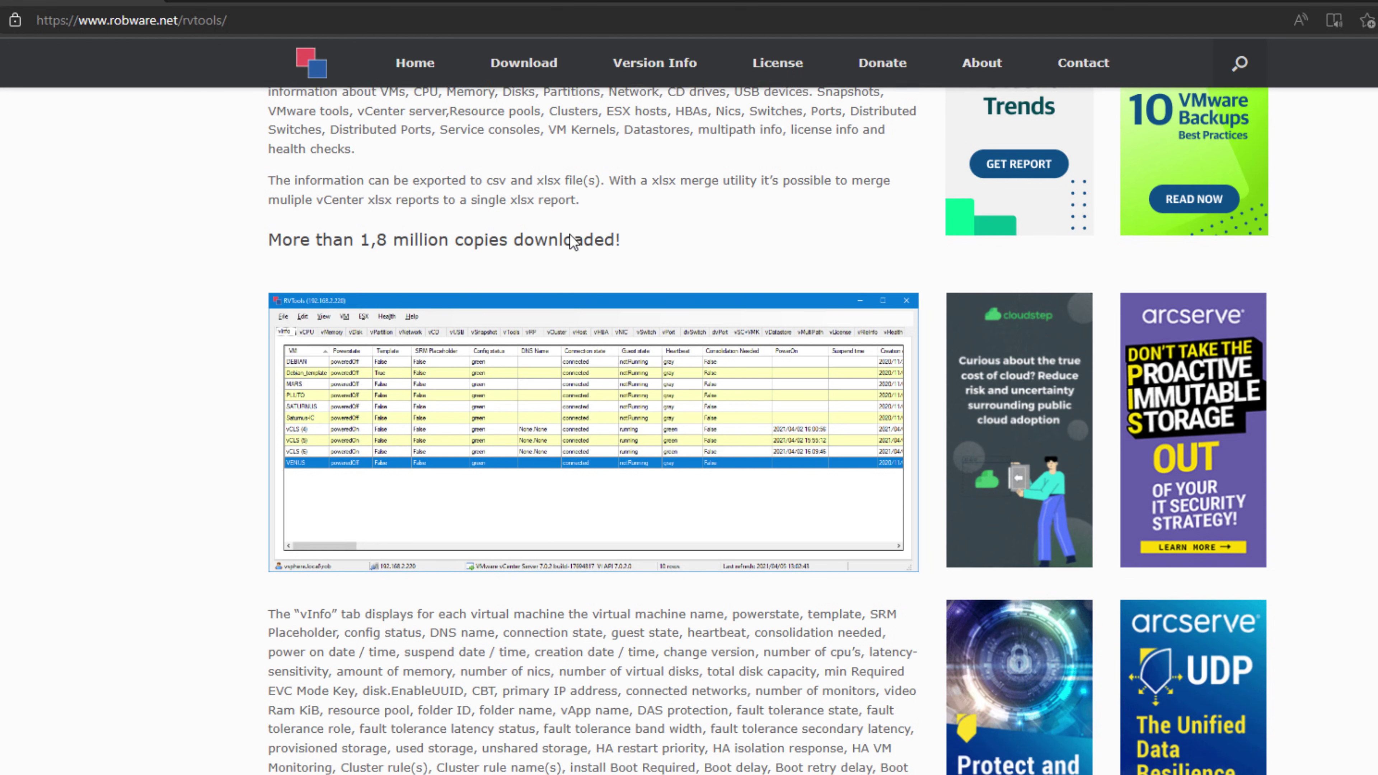
scroll(571, 234, "down", 3)
scroll(569, 234, "down", 5)
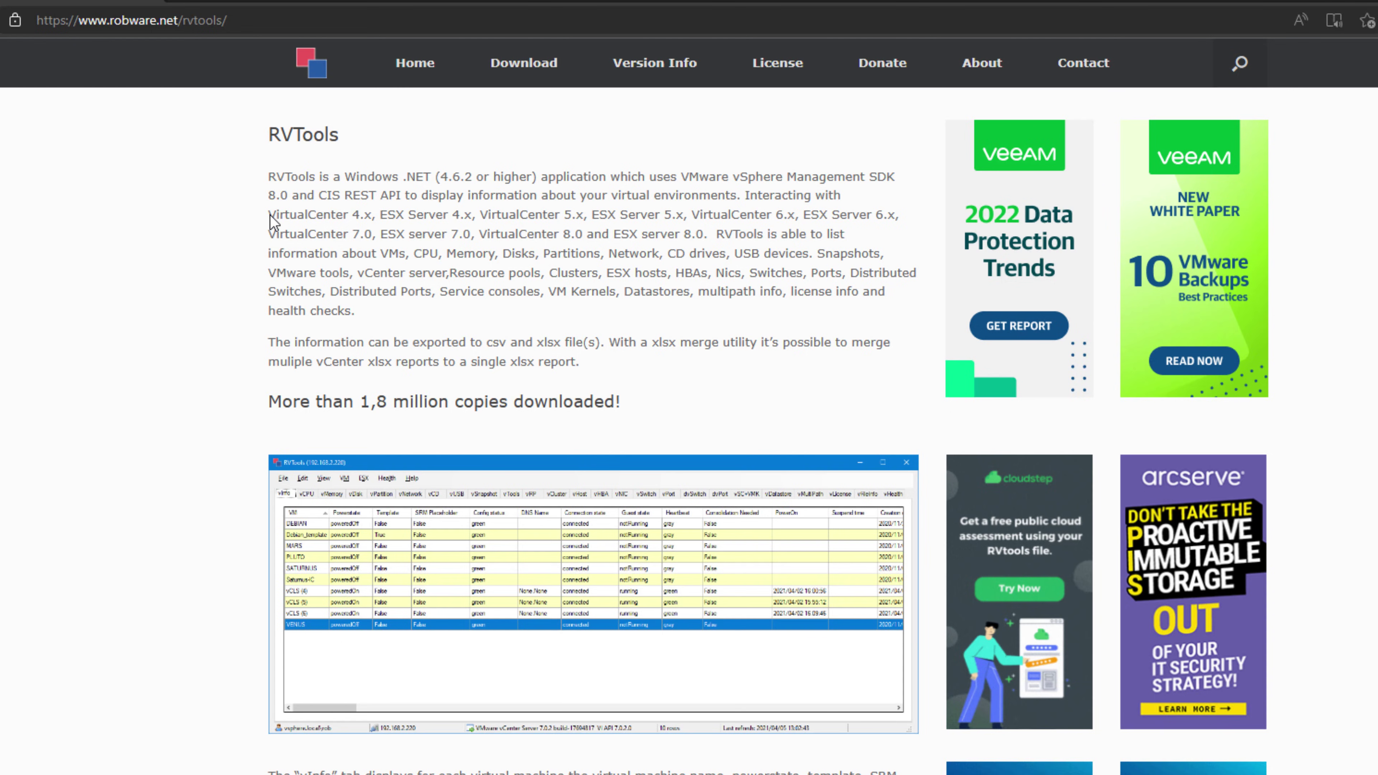
left_click_drag(270, 215, 702, 230)
mouse_move(422, 255)
left_mouse_down()
mouse_move(727, 255)
mouse_move(353, 312)
left_mouse_up()
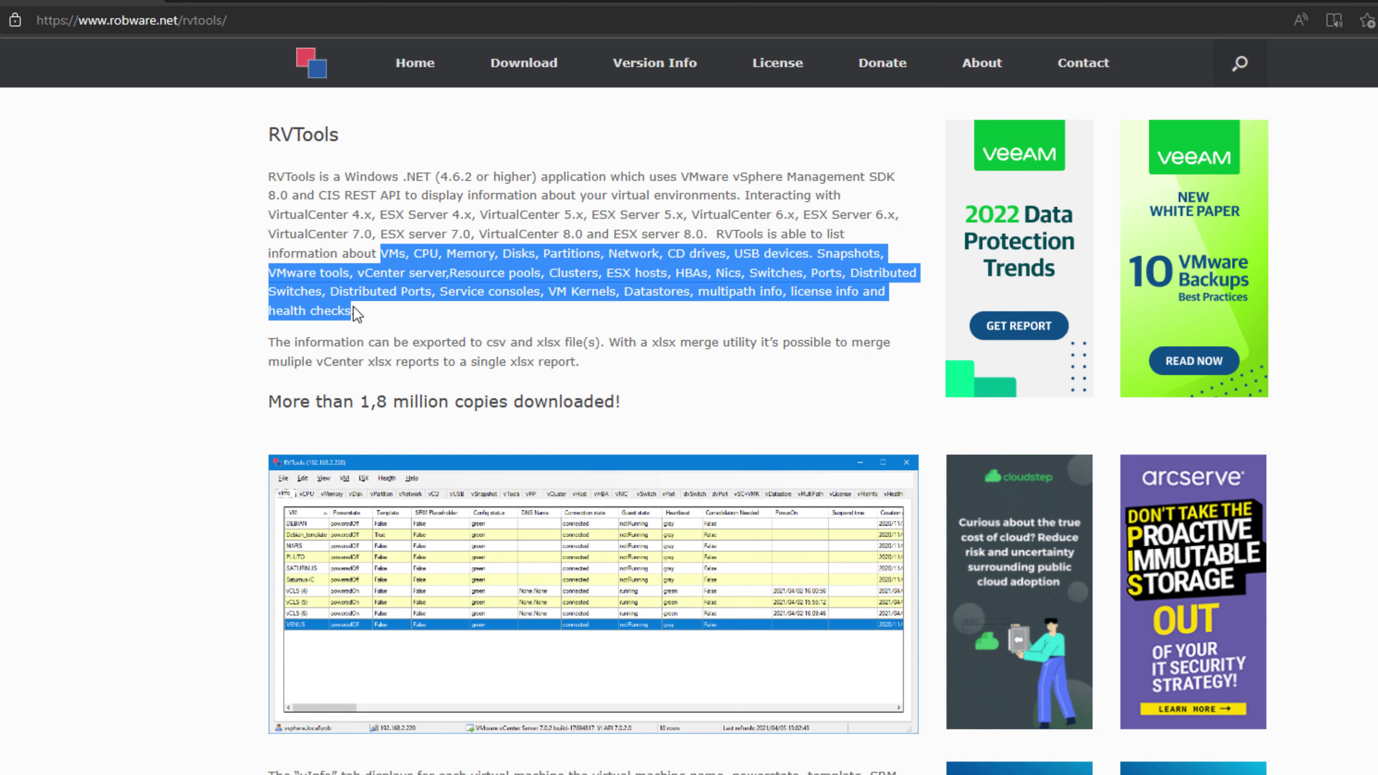
left_click(608, 253)
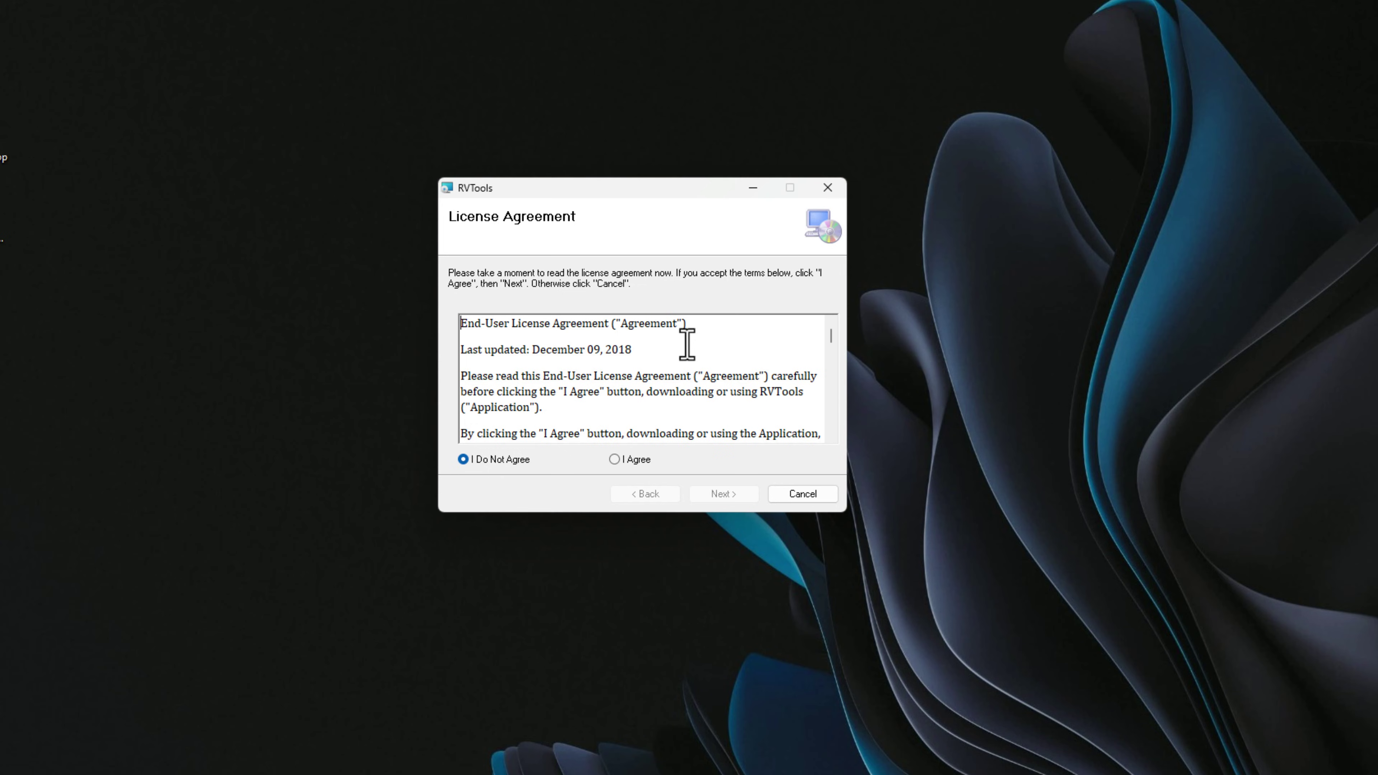
Accept the license and install RVTools 4.4.1 for everyone in the default folder, approving UAC.
left_click(617, 460)
left_click(730, 494)
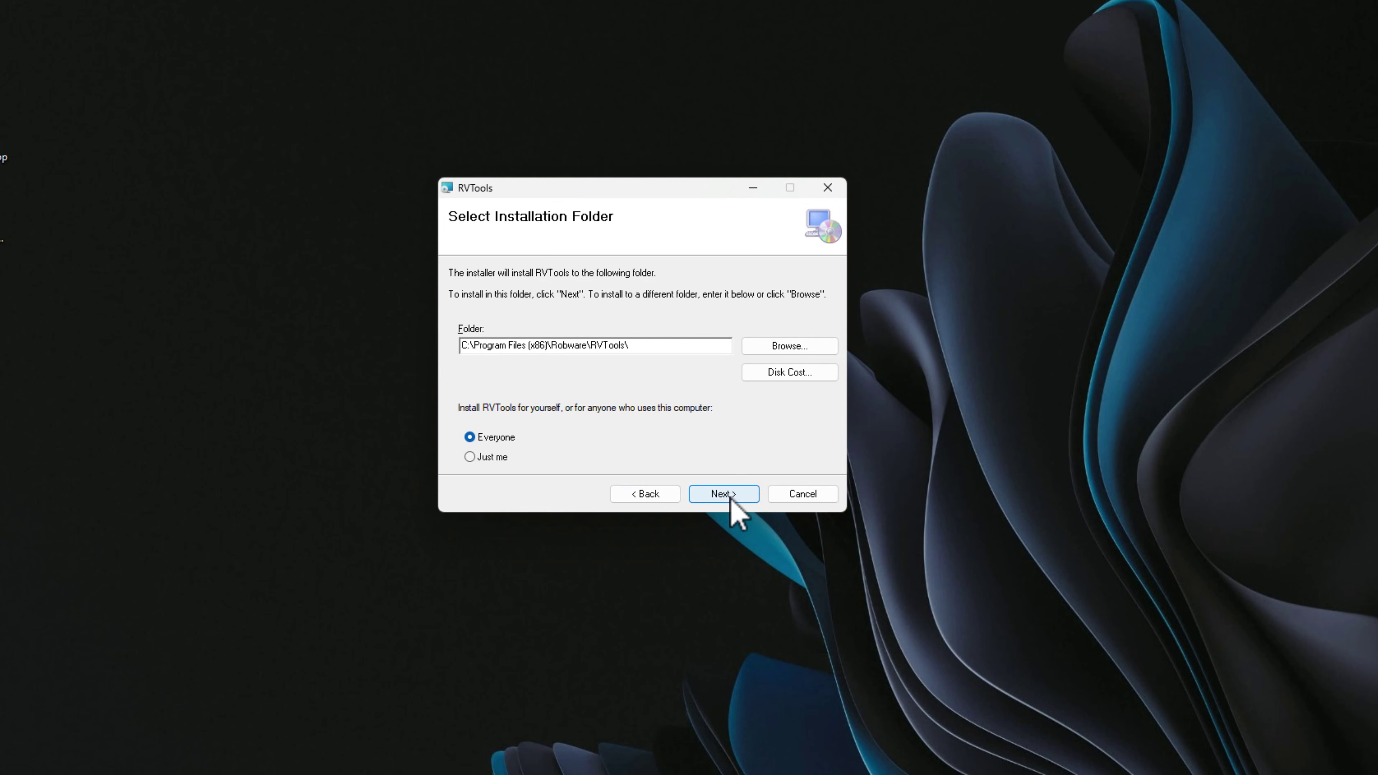
left_click(716, 491)
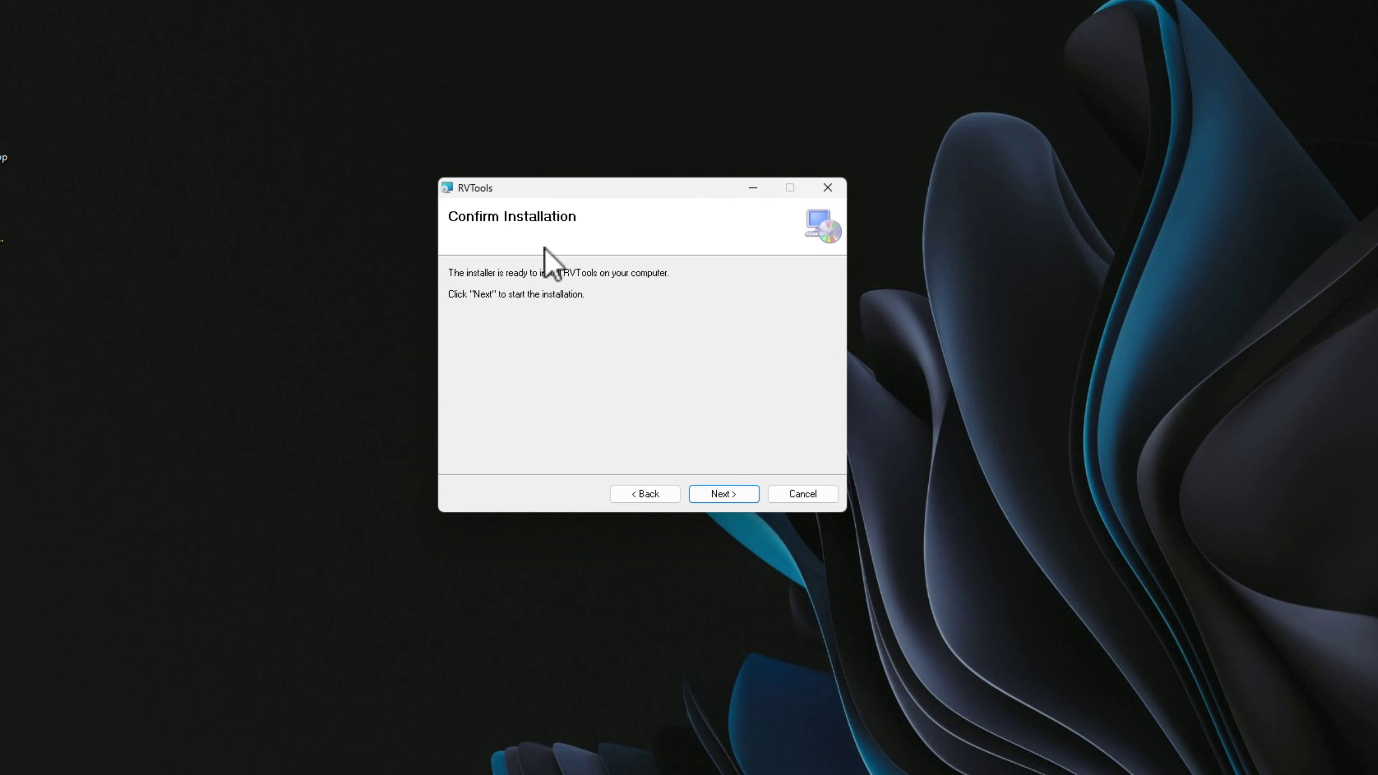
left_click(723, 494)
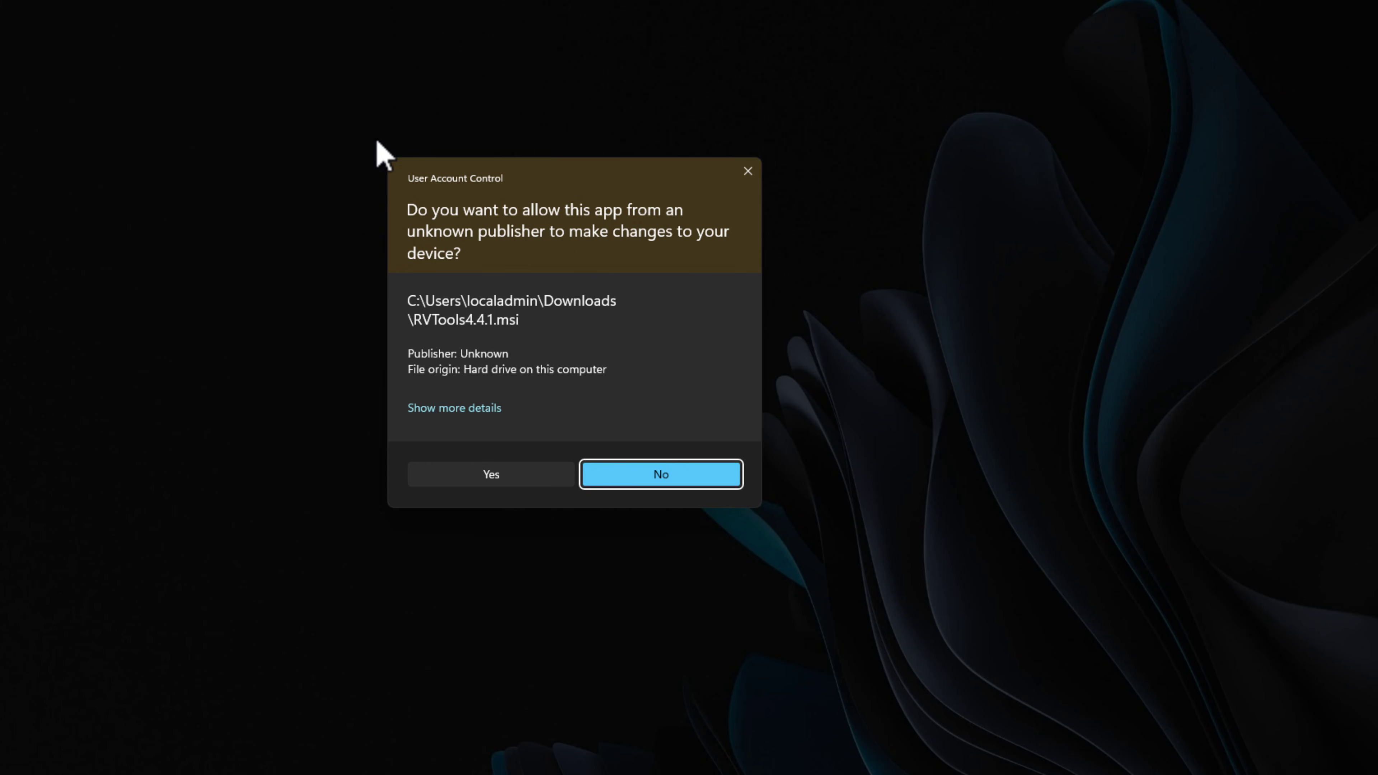
left_click(491, 474)
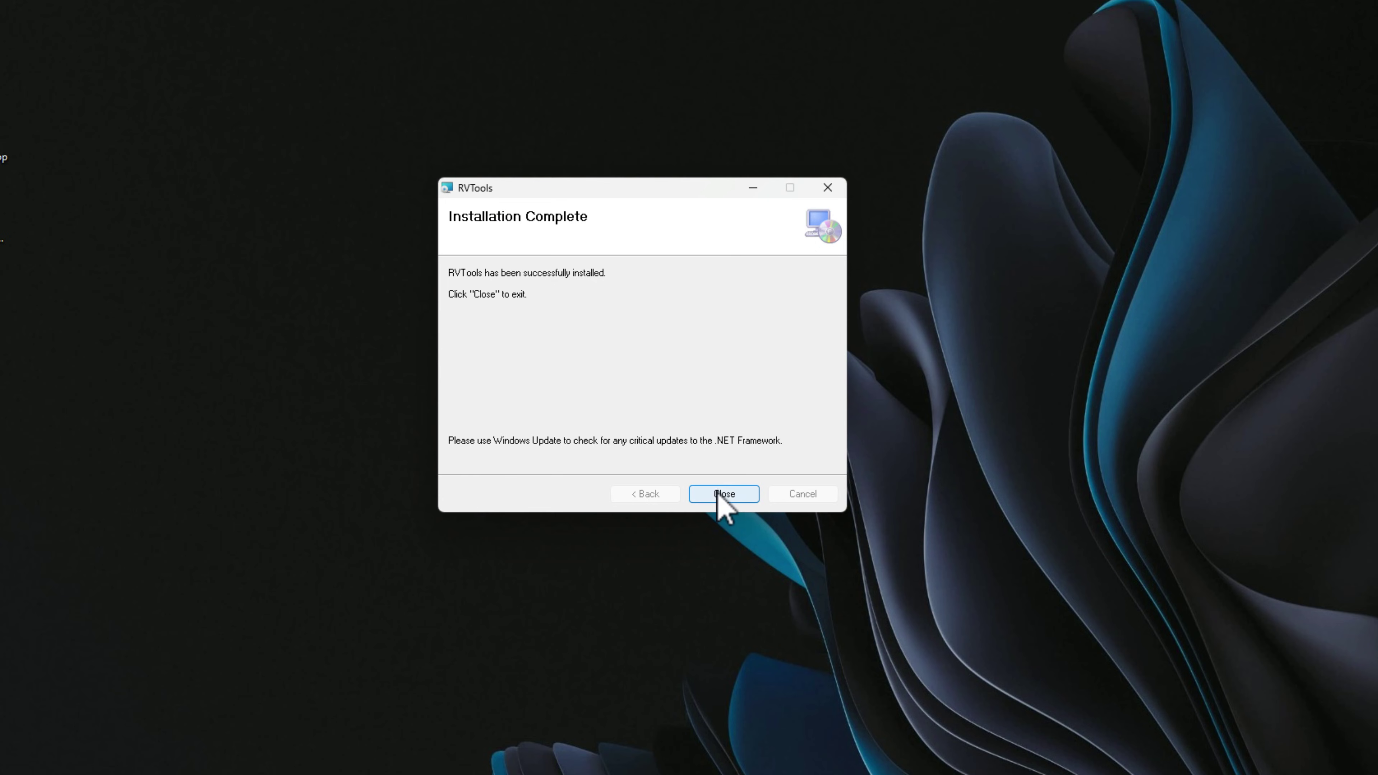
left_click(734, 496)
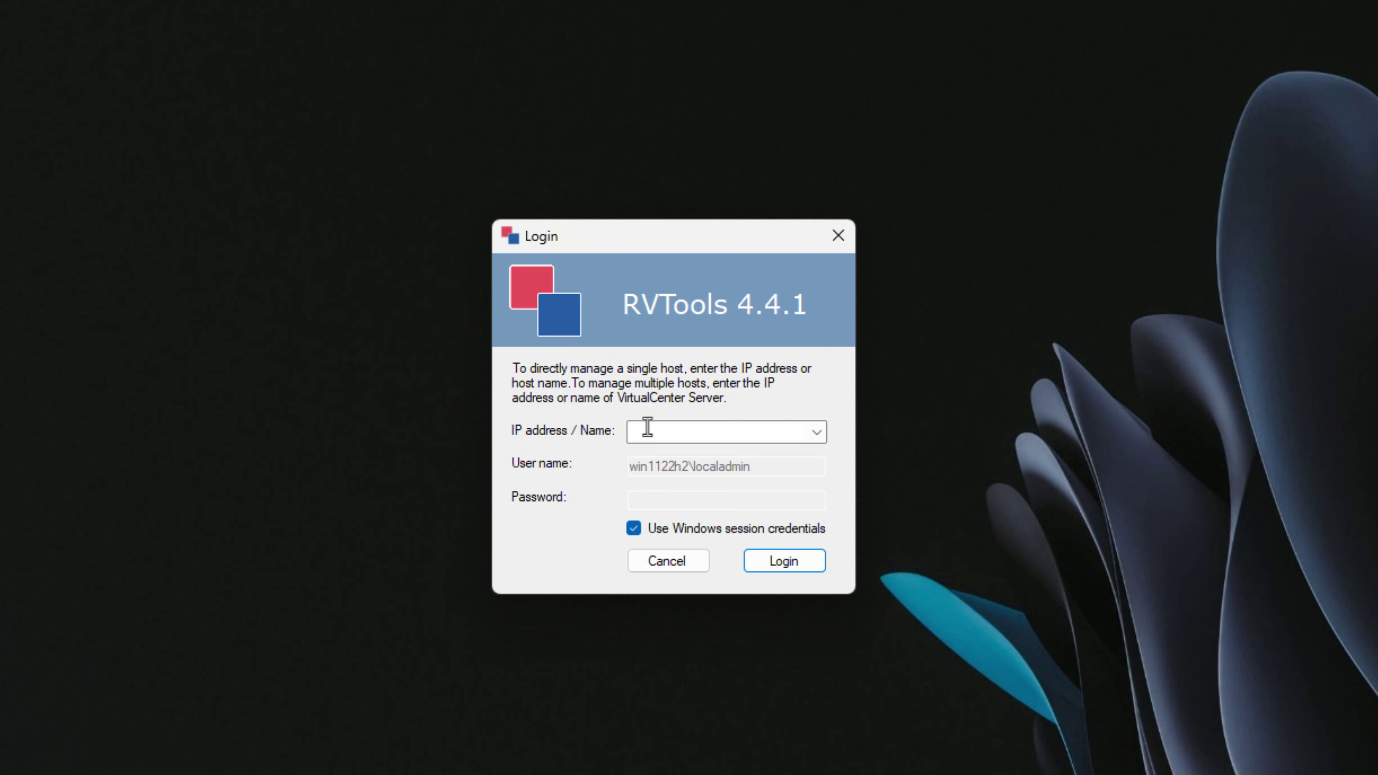
Enter cloud2-vcsa.cloud.local as the server and turn off Windows session credentials.
left_click(705, 439)
type("cloud2-vcsa.cloud.local")
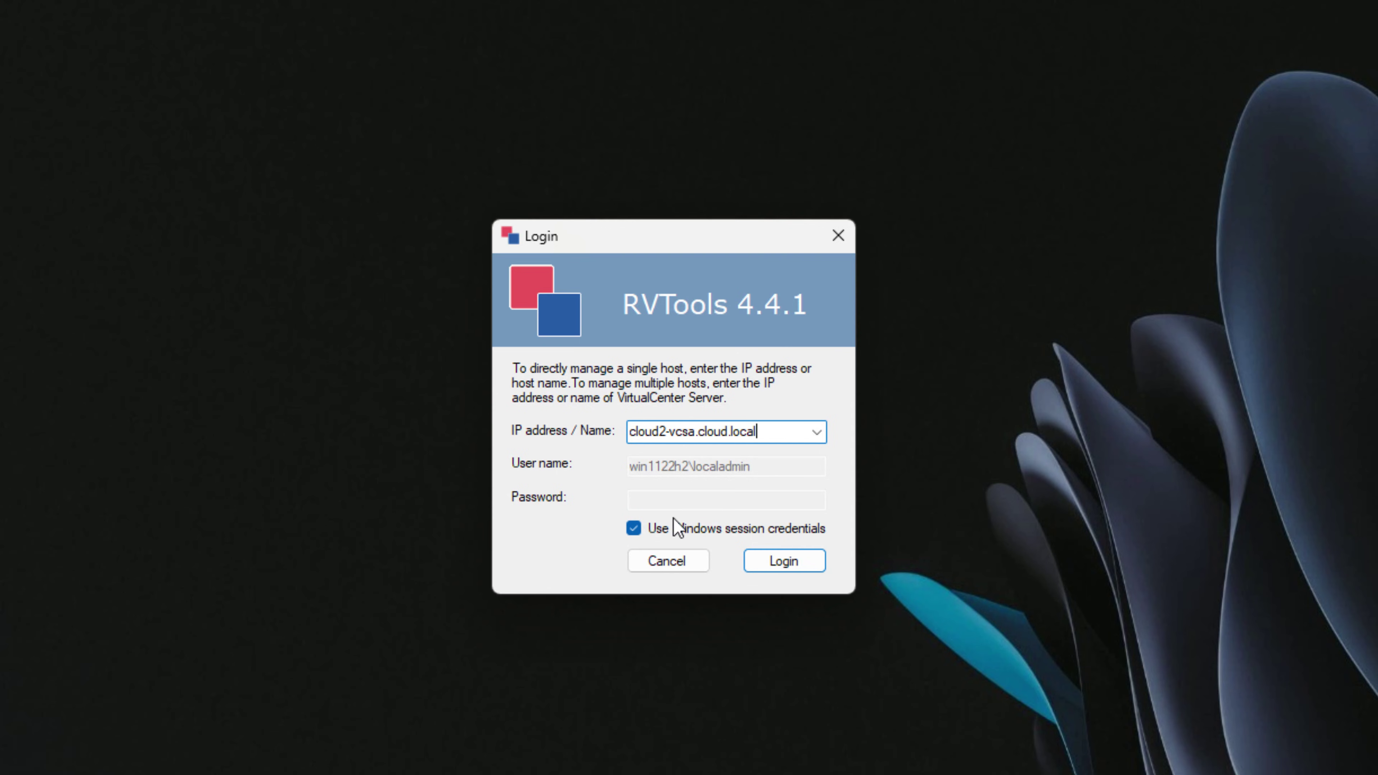
left_click(636, 528)
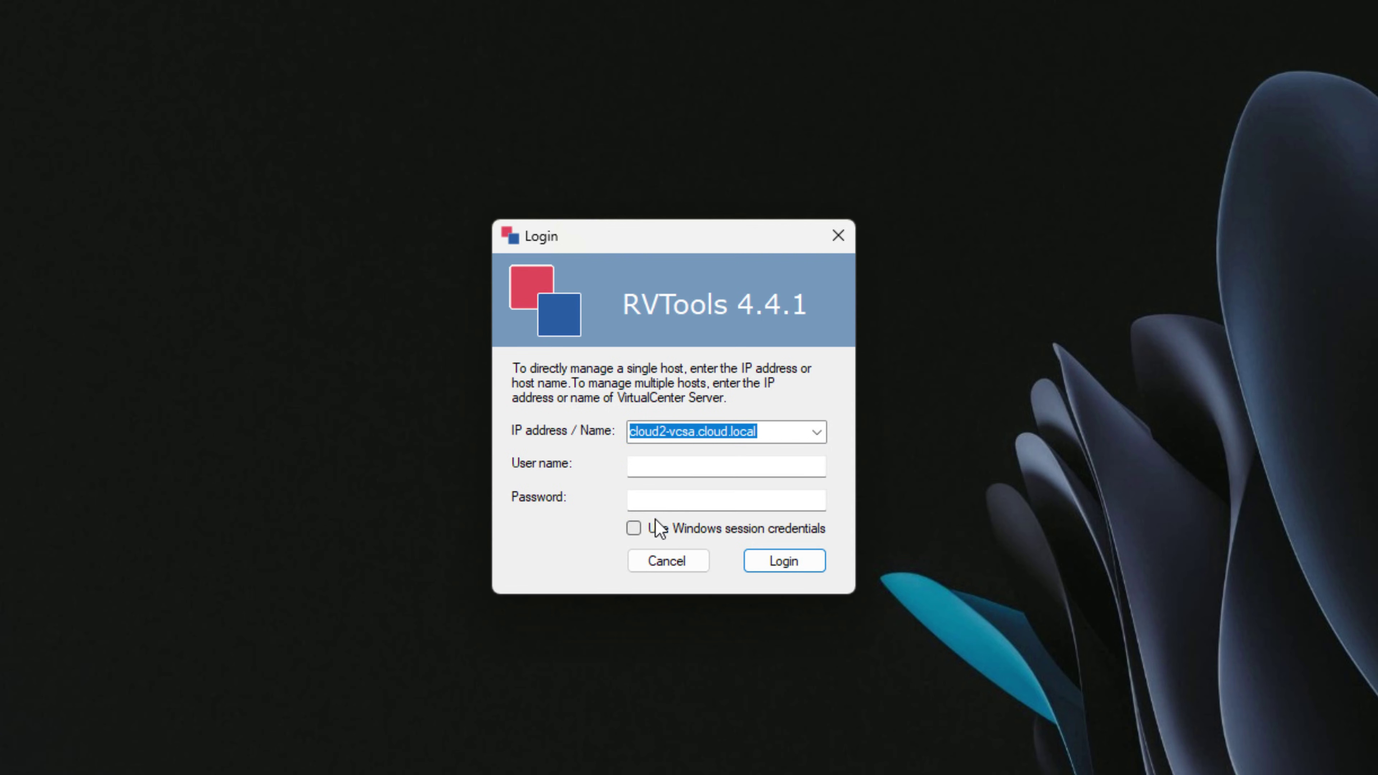
Log in with the vCenter administrator user name and its password.
left_click(678, 465)
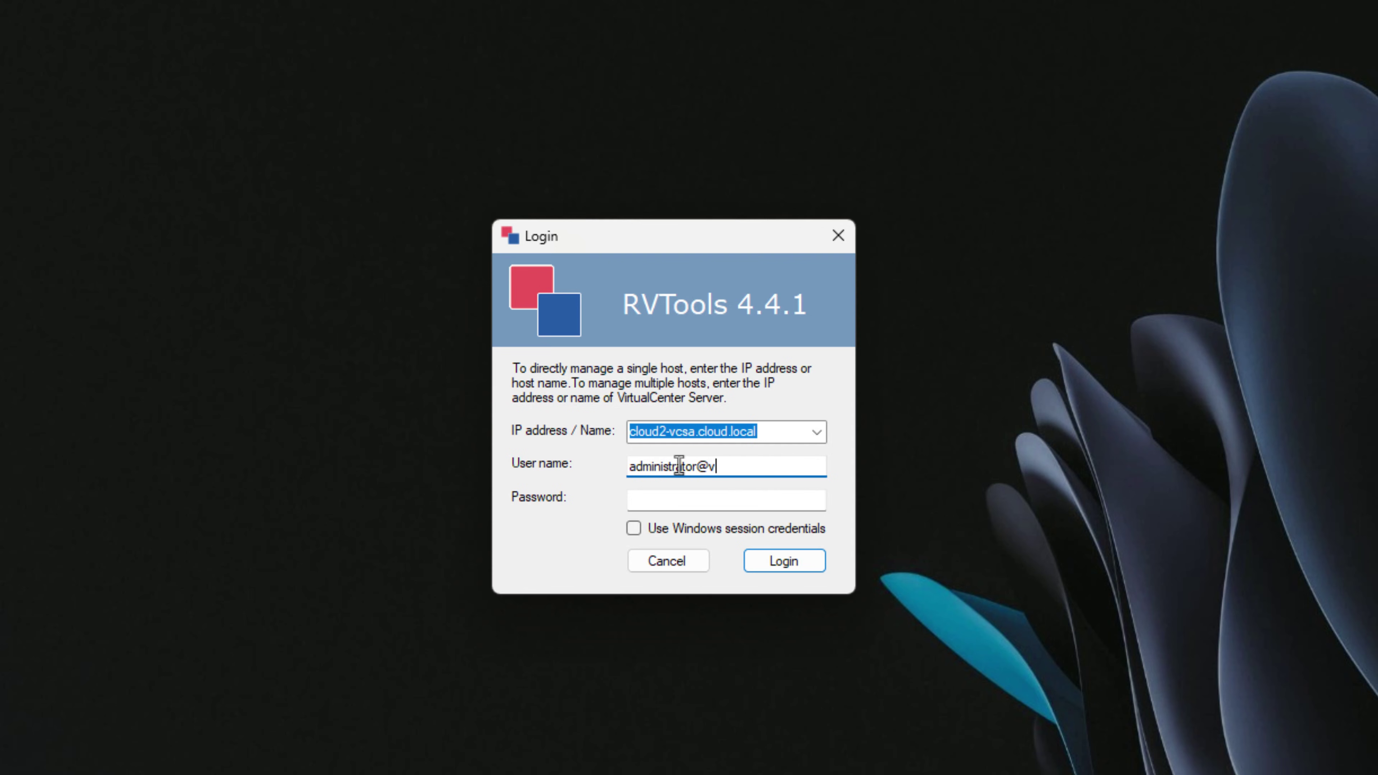
type("administrator@vsphere.local")
key("Tab")
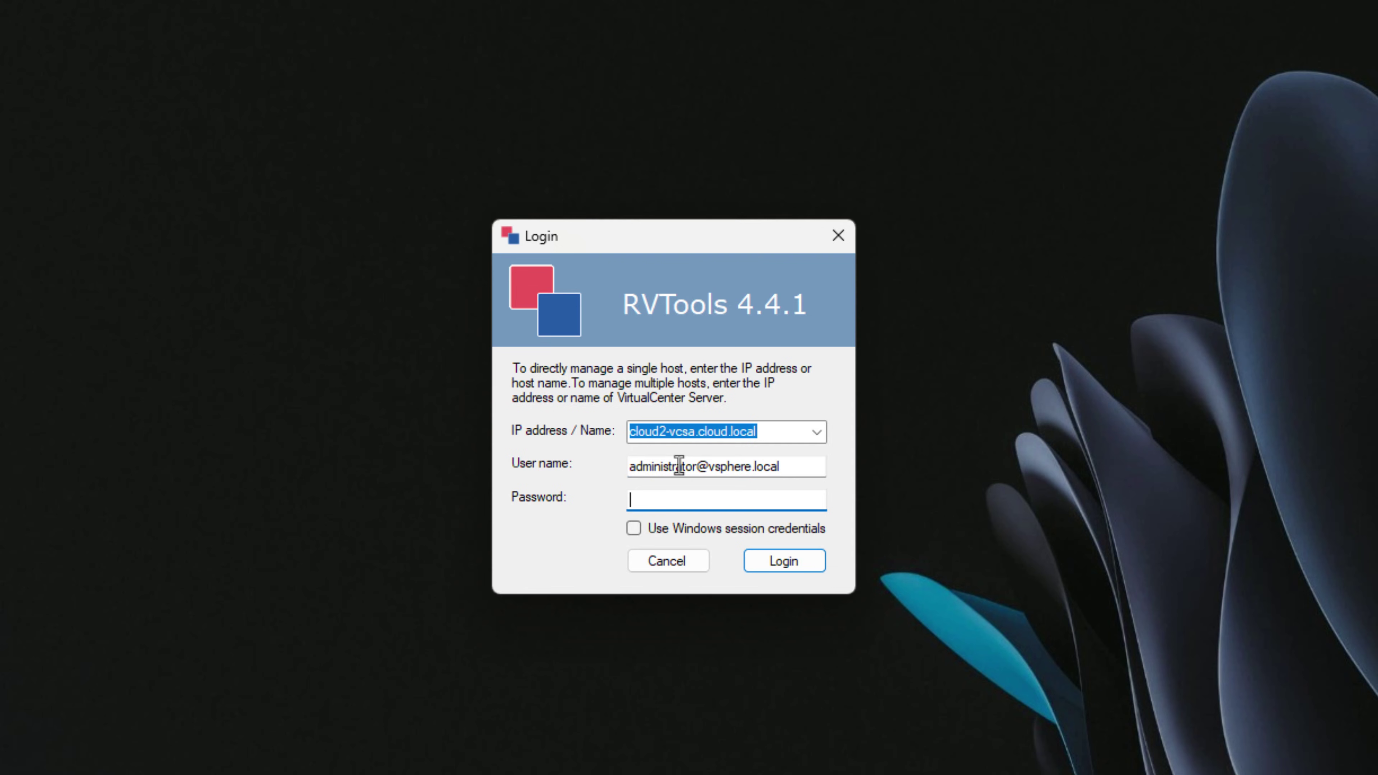
type("VMware1!")
key("Return")
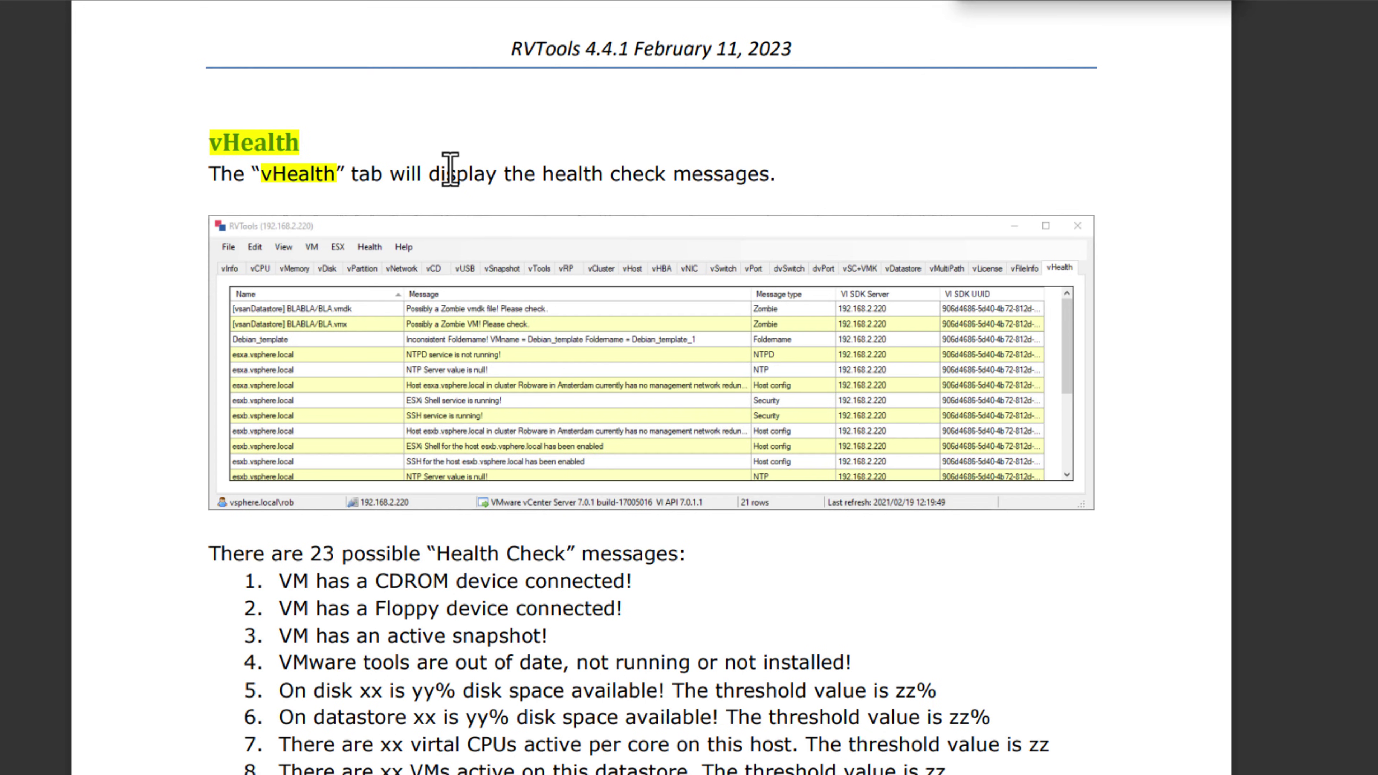
Scroll to and highlight the manual's heading about the 23 Health Check messages.
scroll(450, 169, "down", 3)
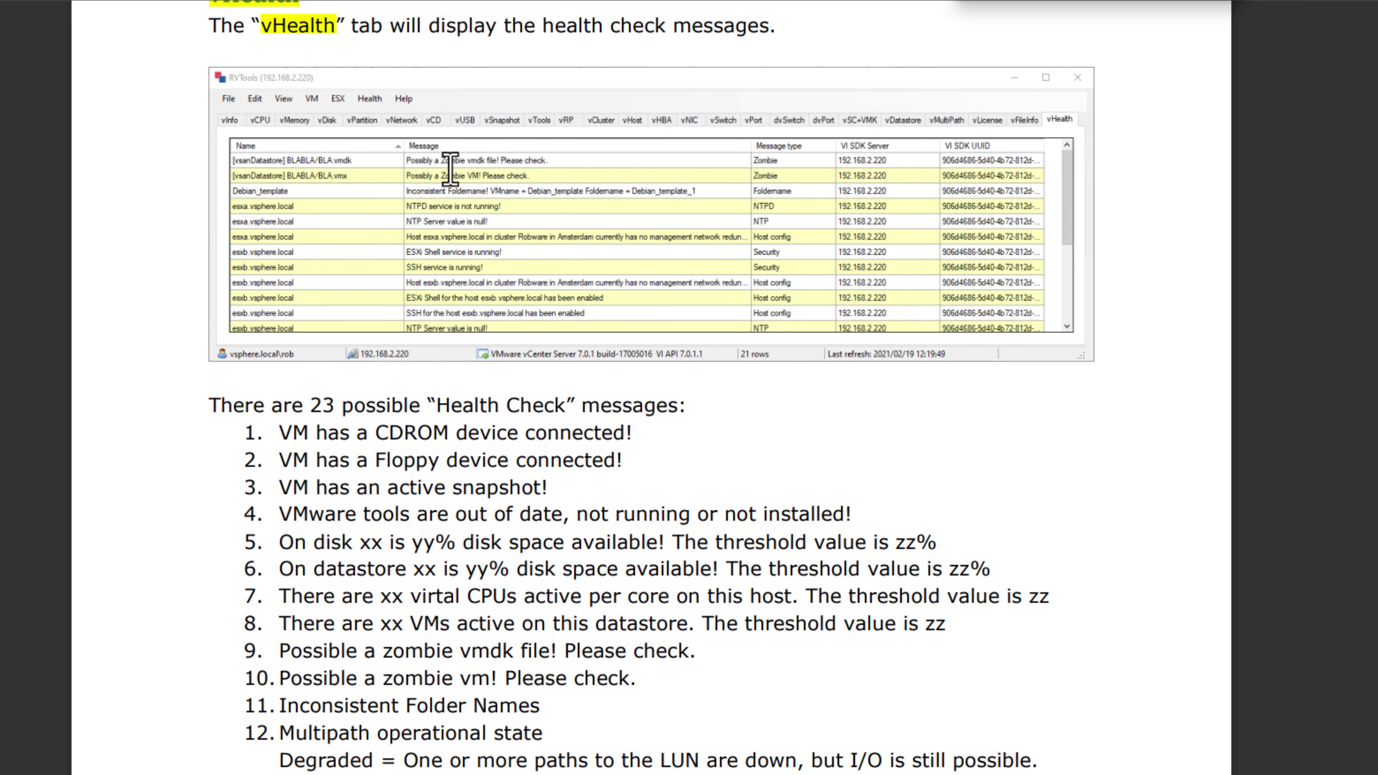
scroll(450, 169, "down", 3)
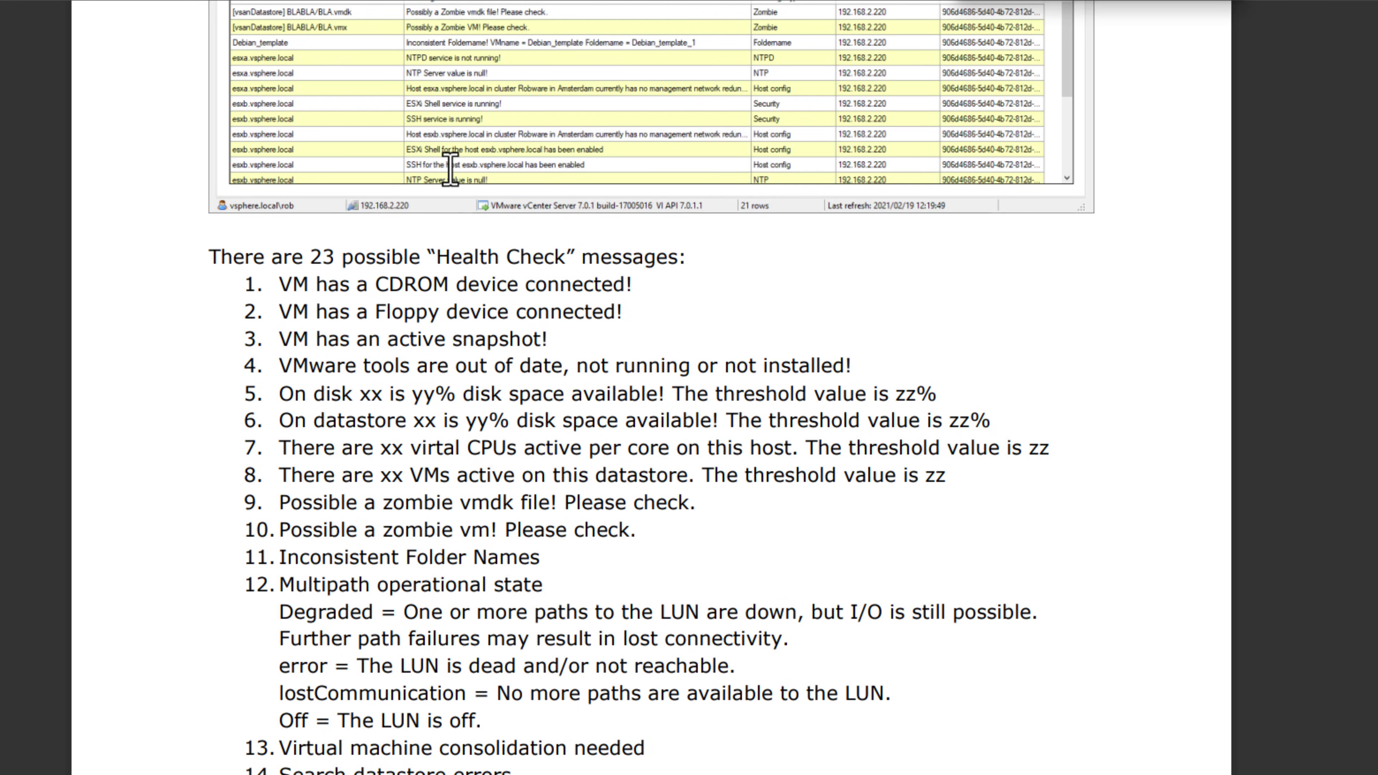
scroll(450, 170, "down", 3)
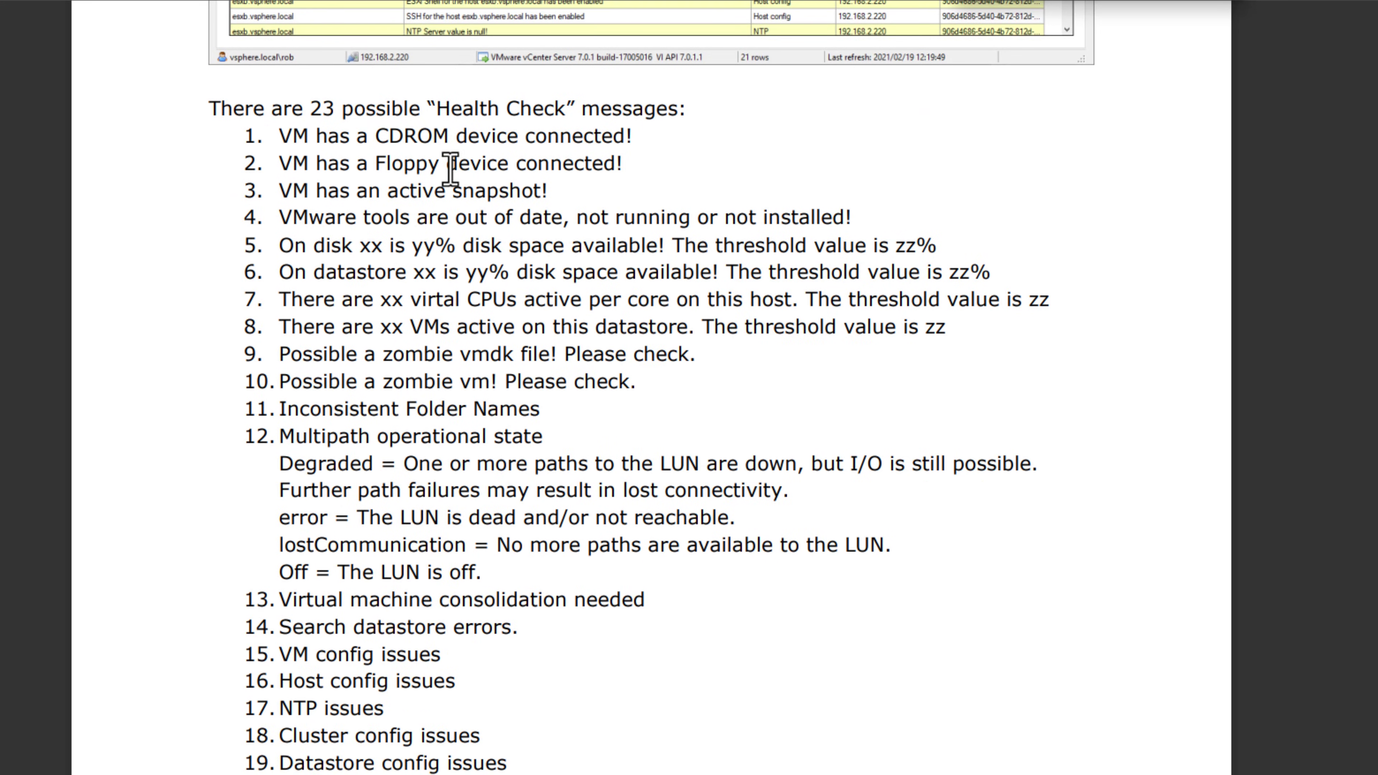
left_click_drag(217, 111, 700, 104)
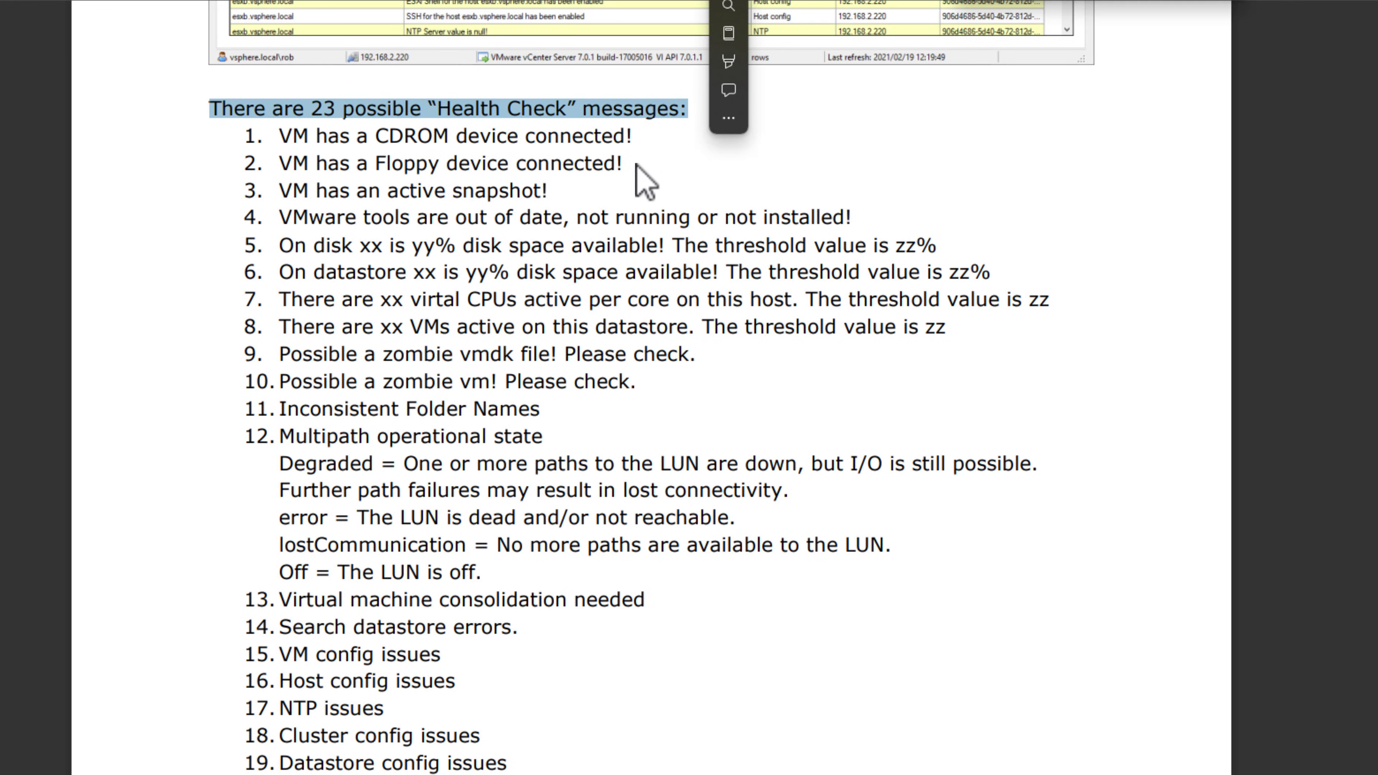
left_click(507, 209)
Scroll past the VM performance tips to the Health properties and Preferences pages.
scroll(508, 209, "down", 3)
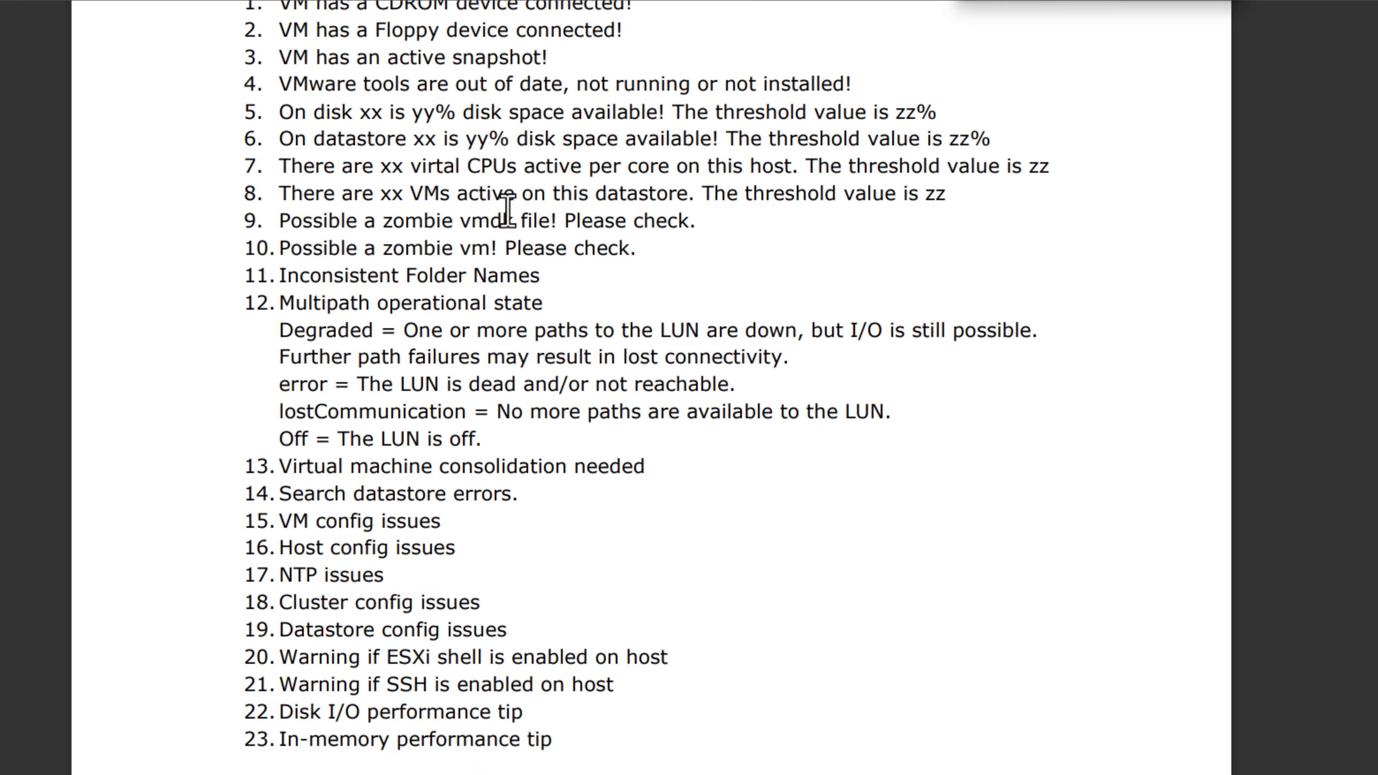
scroll(507, 209, "down", 3)
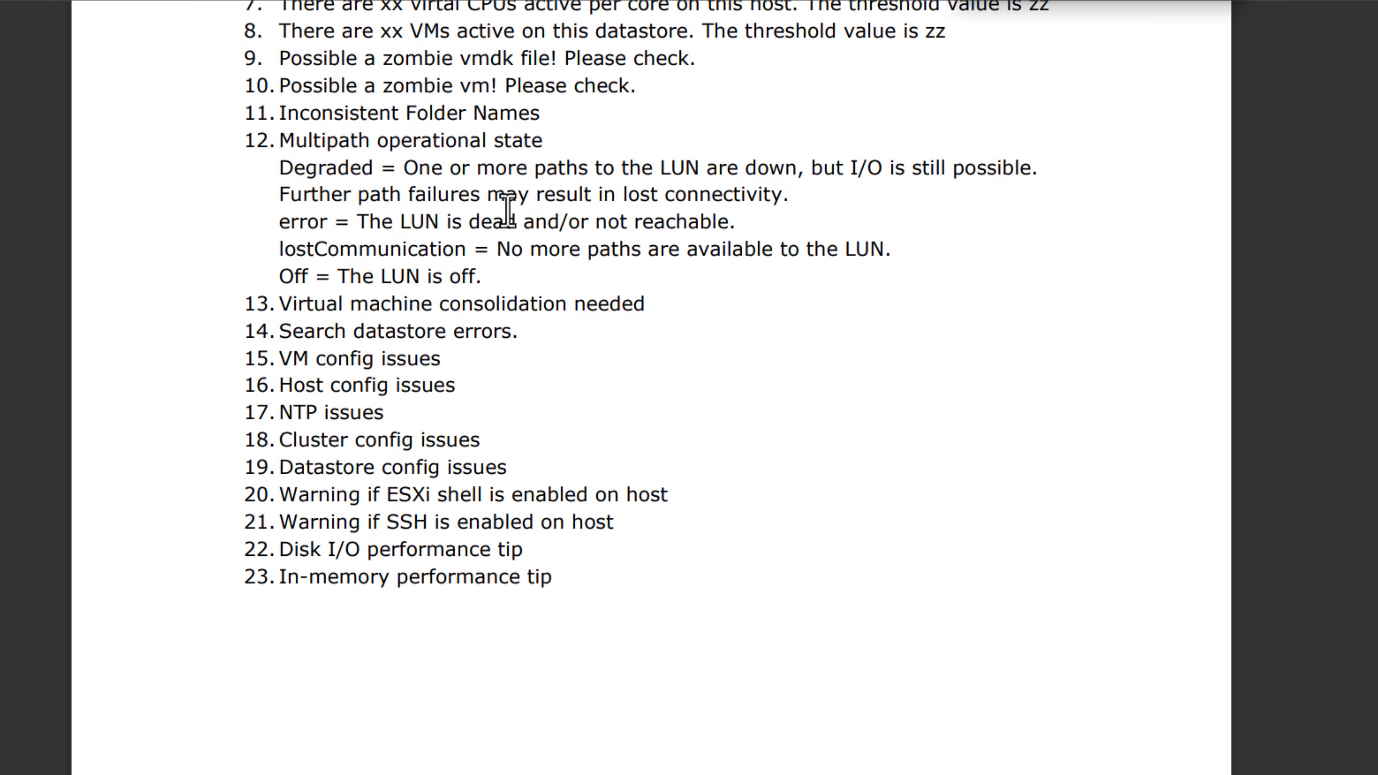
scroll(507, 209, "down", 3)
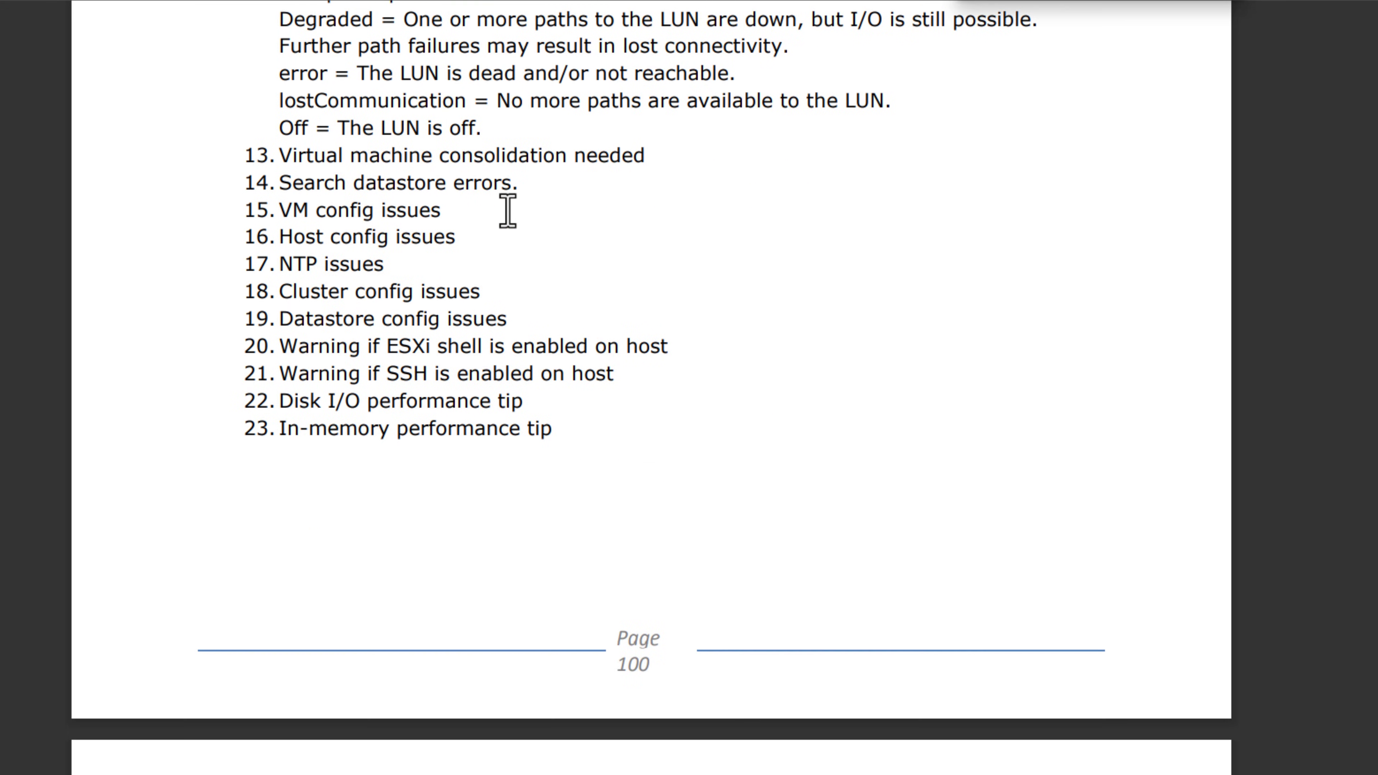
scroll(507, 209, "down", 3)
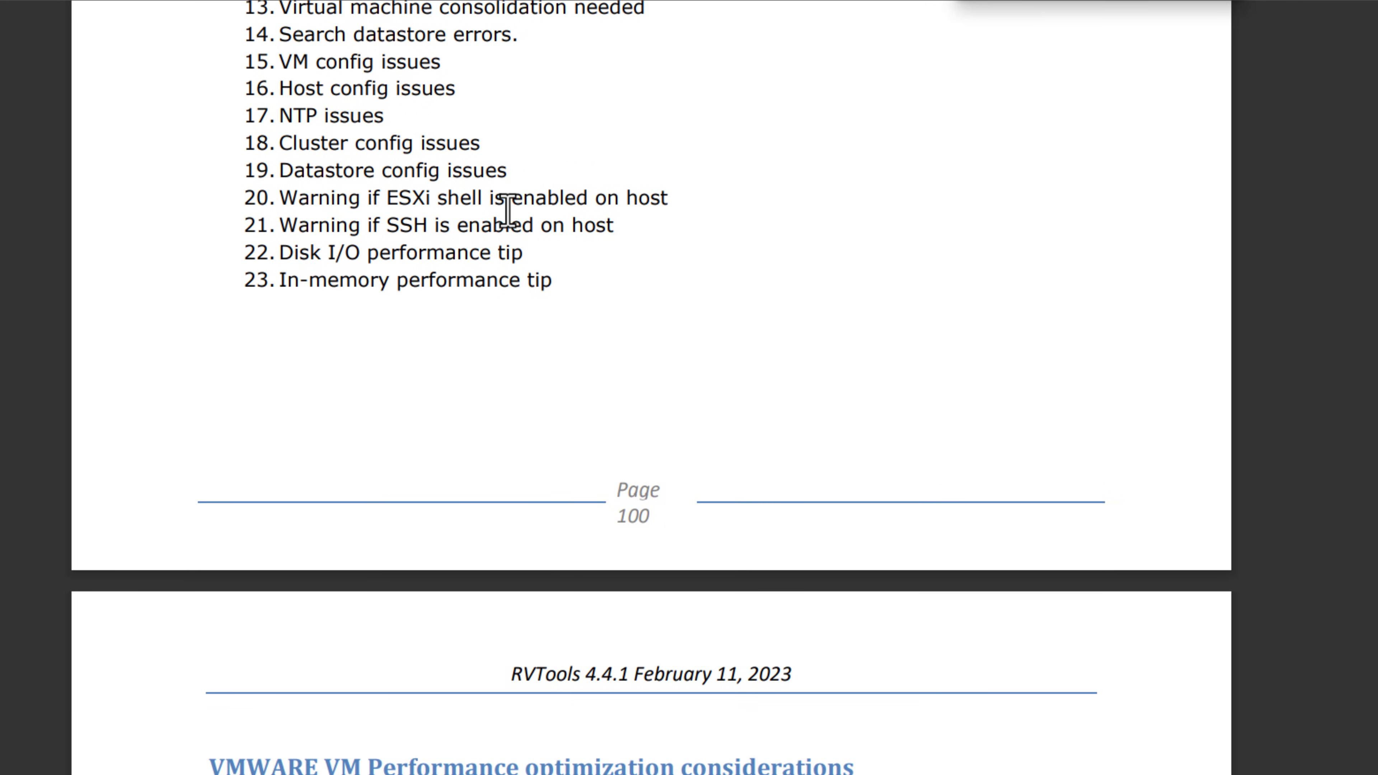
scroll(507, 211, "down", 3)
scroll(507, 210, "down", 3)
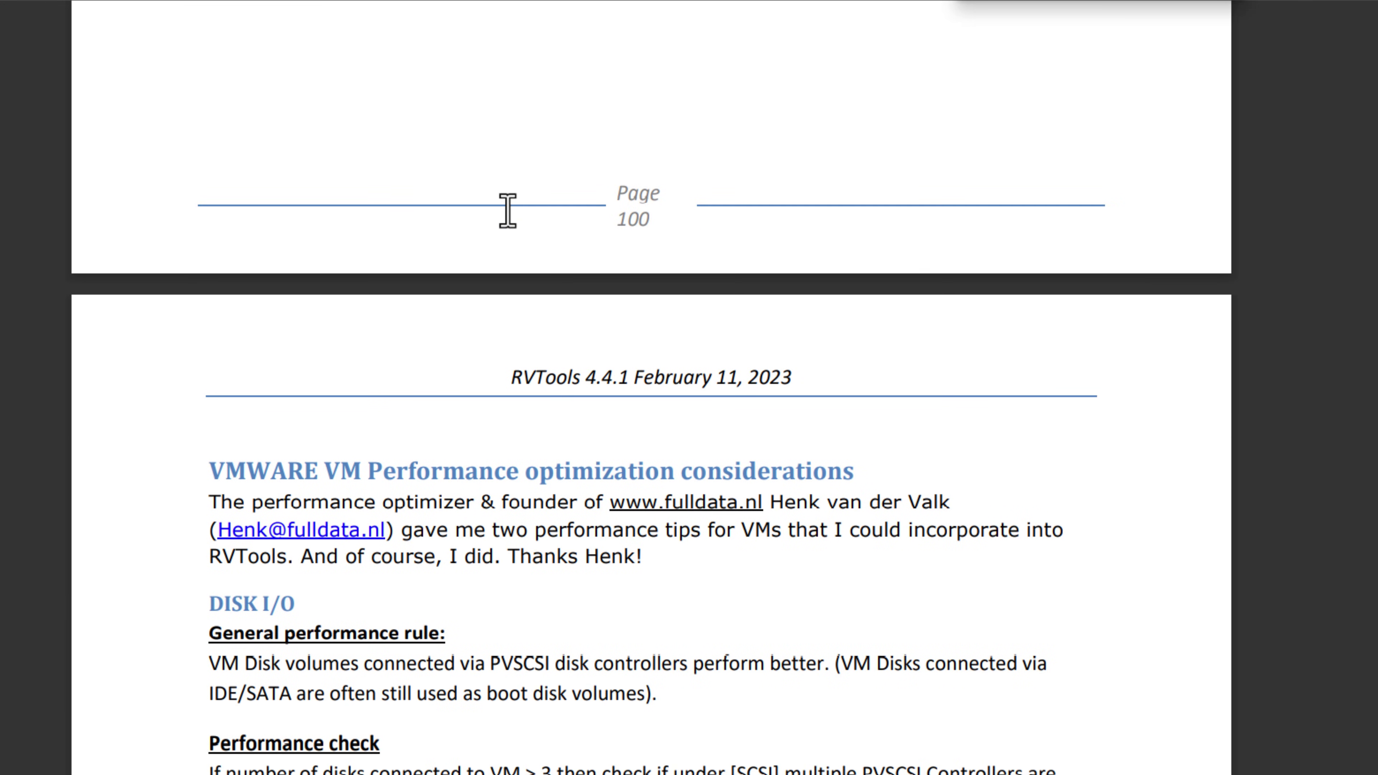
scroll(507, 210, "down", 3)
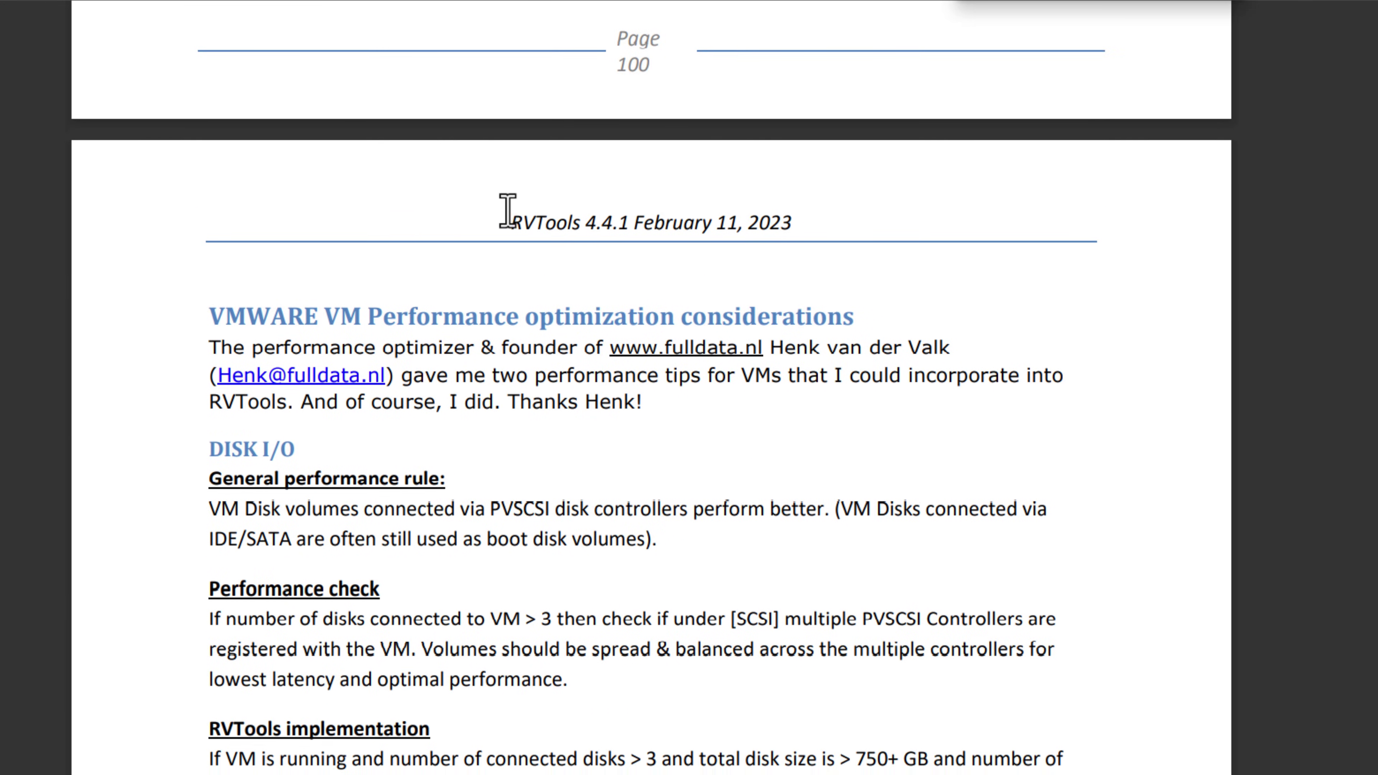
scroll(507, 211, "down", 3)
scroll(507, 210, "down", 4)
scroll(507, 211, "down", 3)
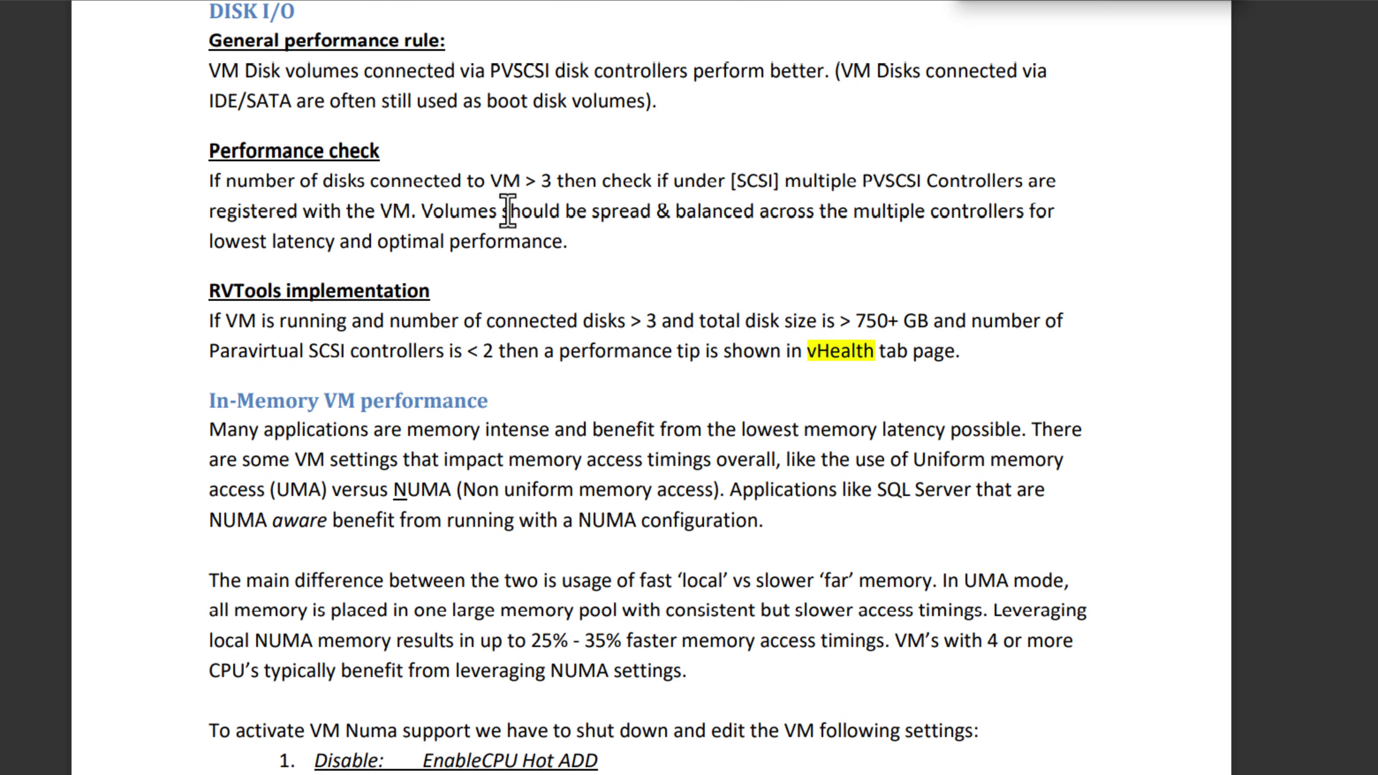
scroll(507, 210, "down", 3)
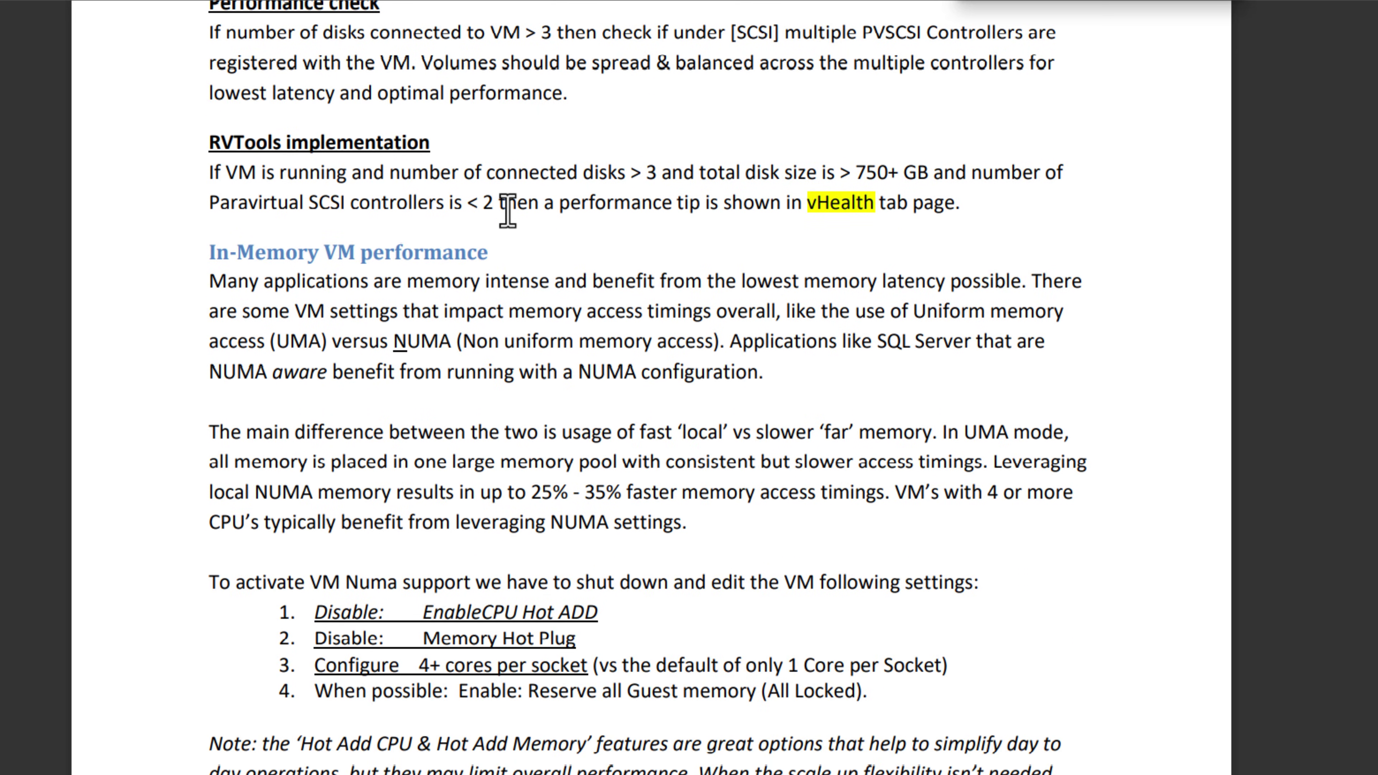
scroll(507, 210, "down", 6)
scroll(508, 211, "down", 4)
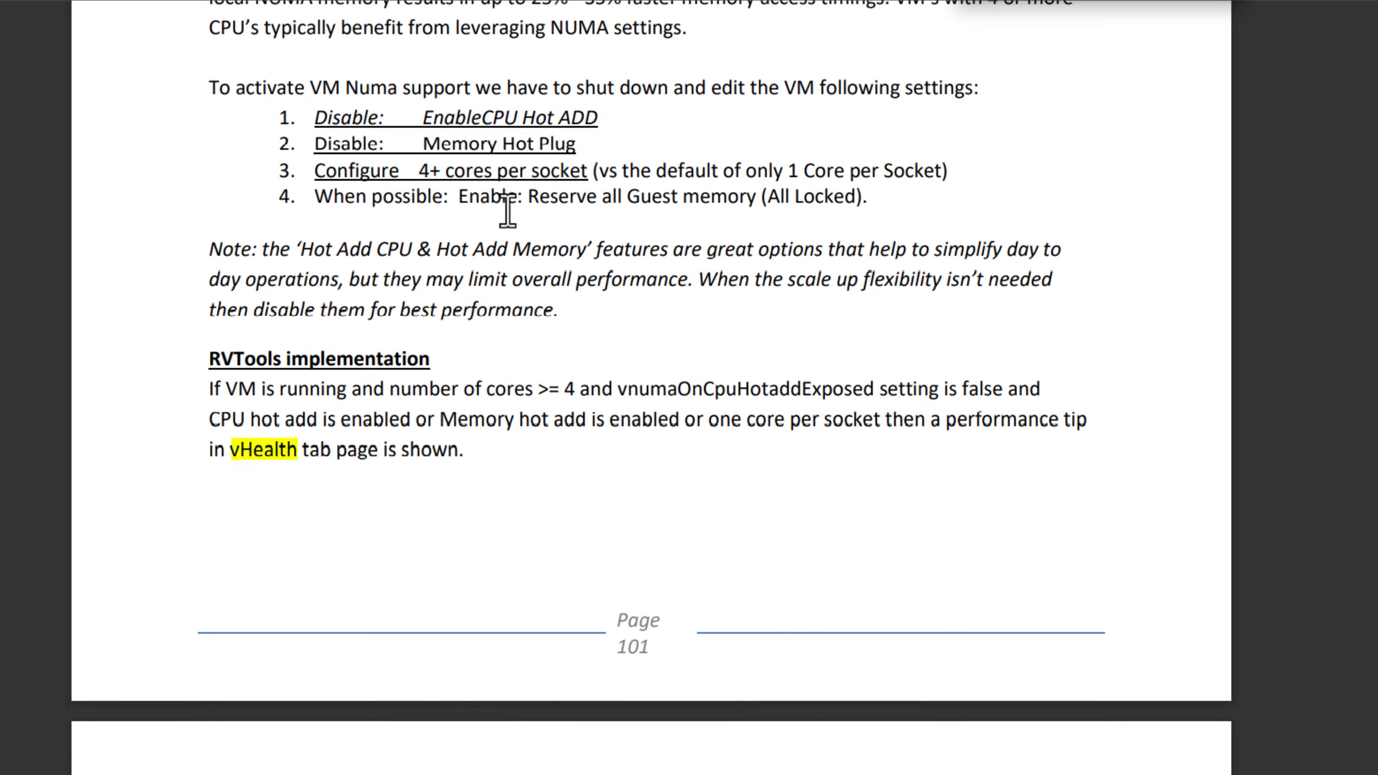
scroll(507, 211, "down", 5)
scroll(507, 211, "down", 11)
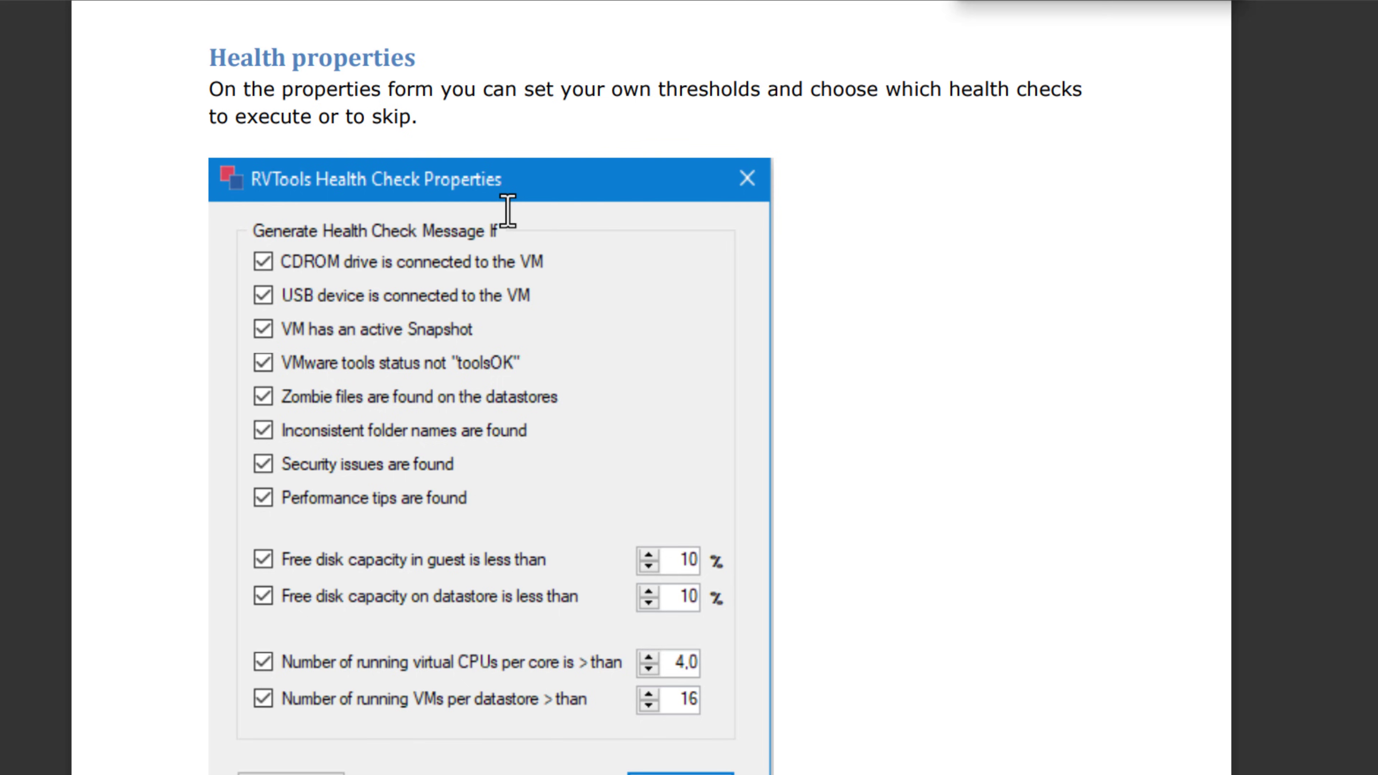
scroll(507, 211, "down", 12)
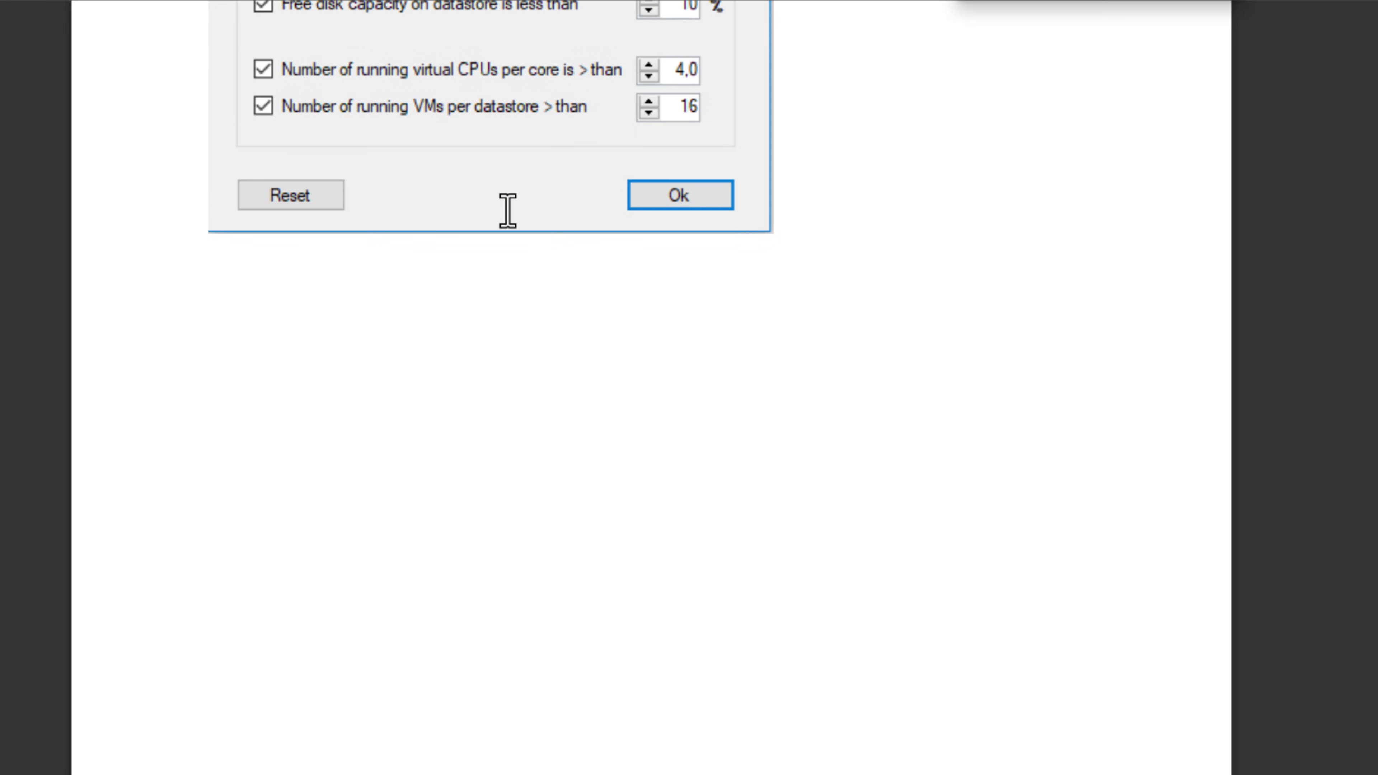
scroll(508, 210, "down", 18)
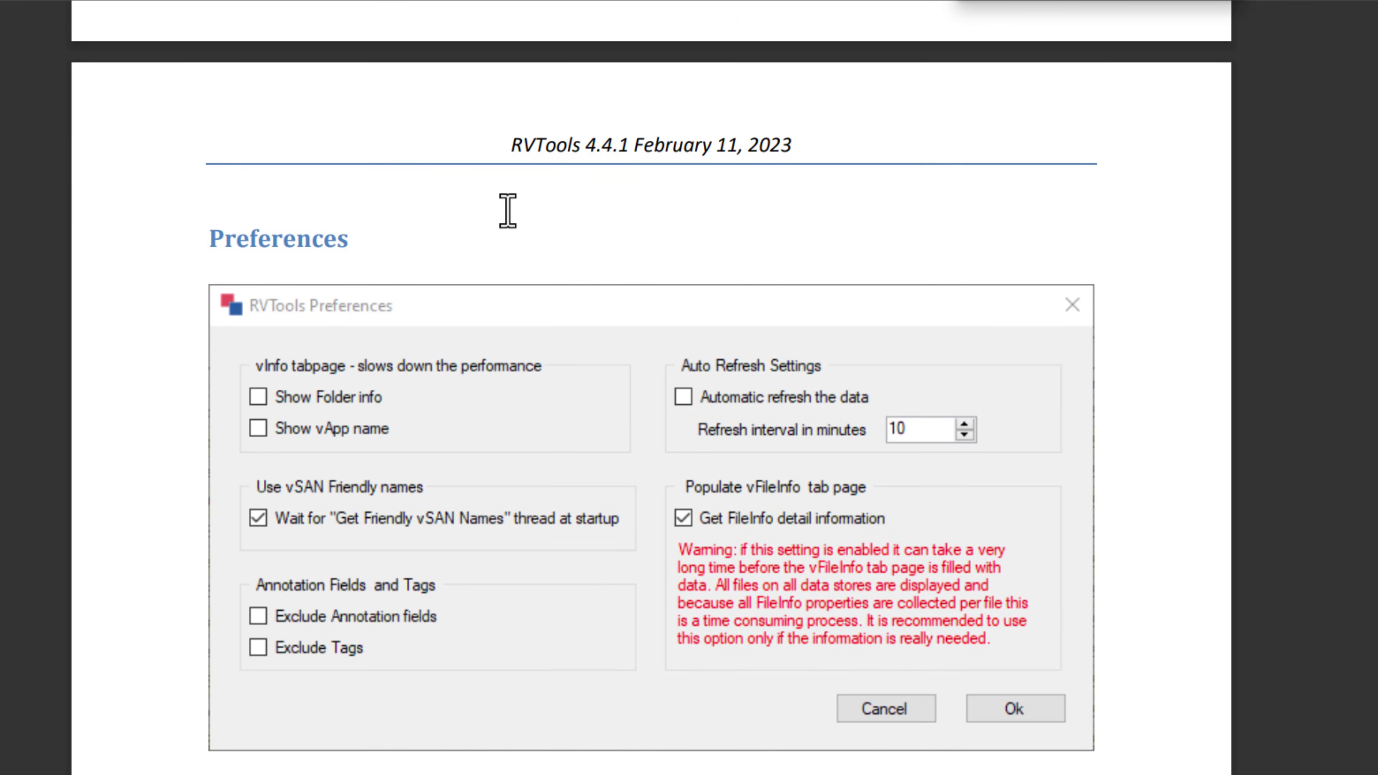
scroll(507, 211, "down", 6)
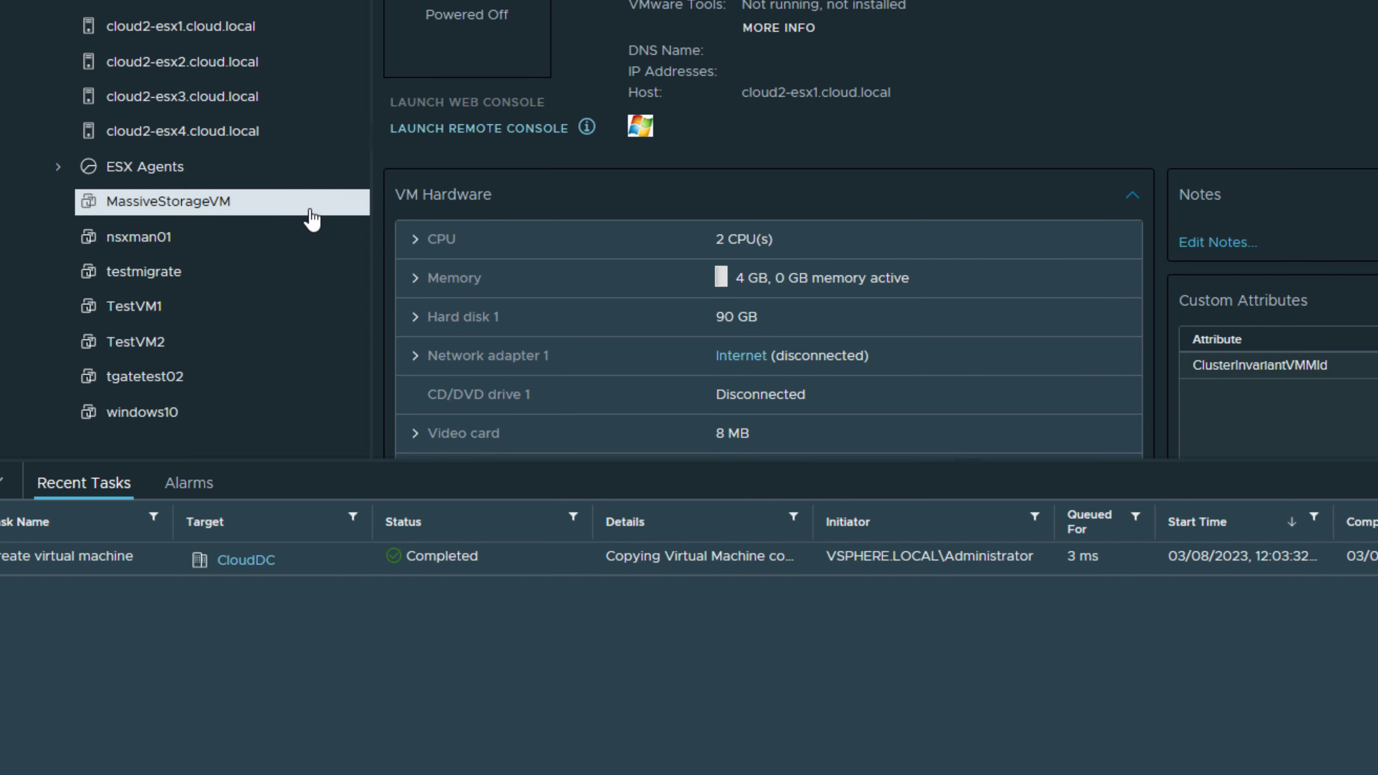
Remove MassiveStorageVM from inventory, then browse vsanDatastore's files under CloudDC in Storage view.
right_click(228, 203)
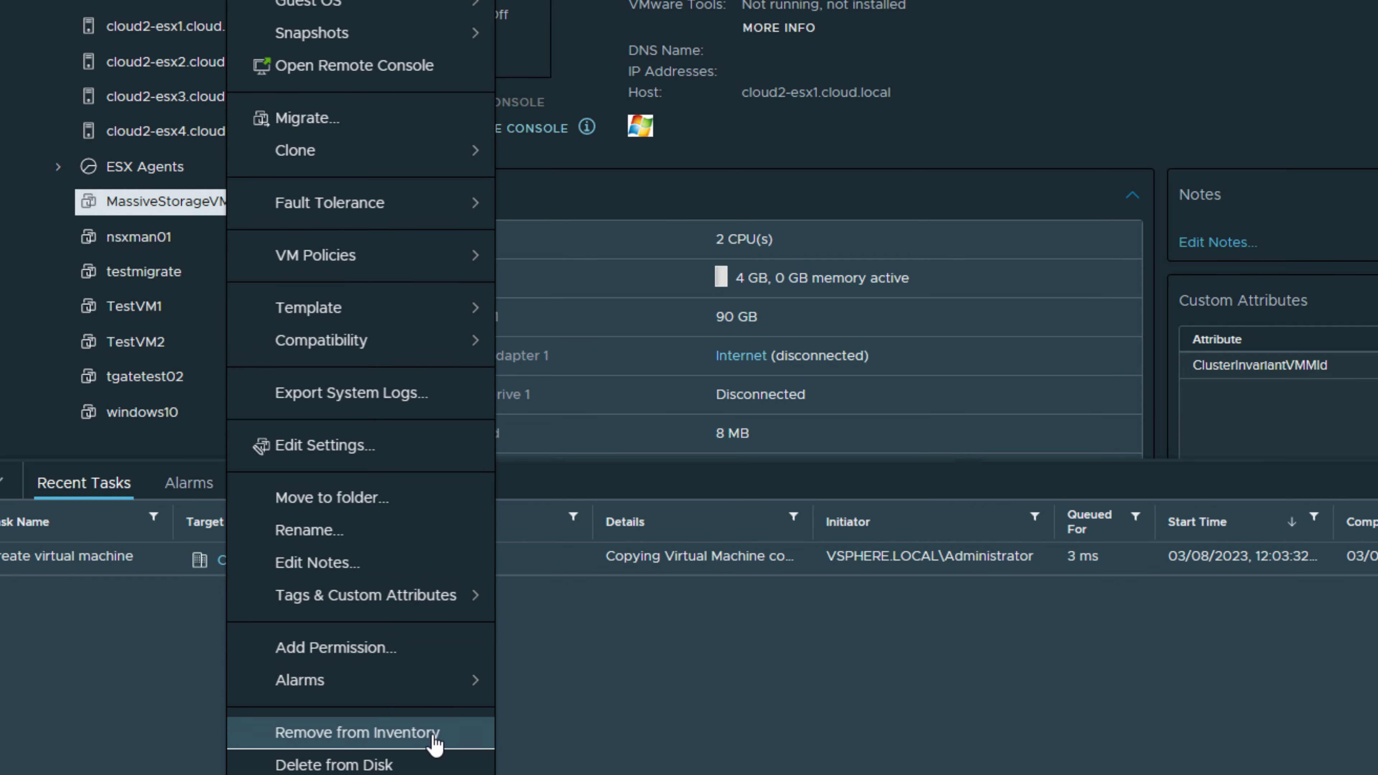
left_click(407, 747)
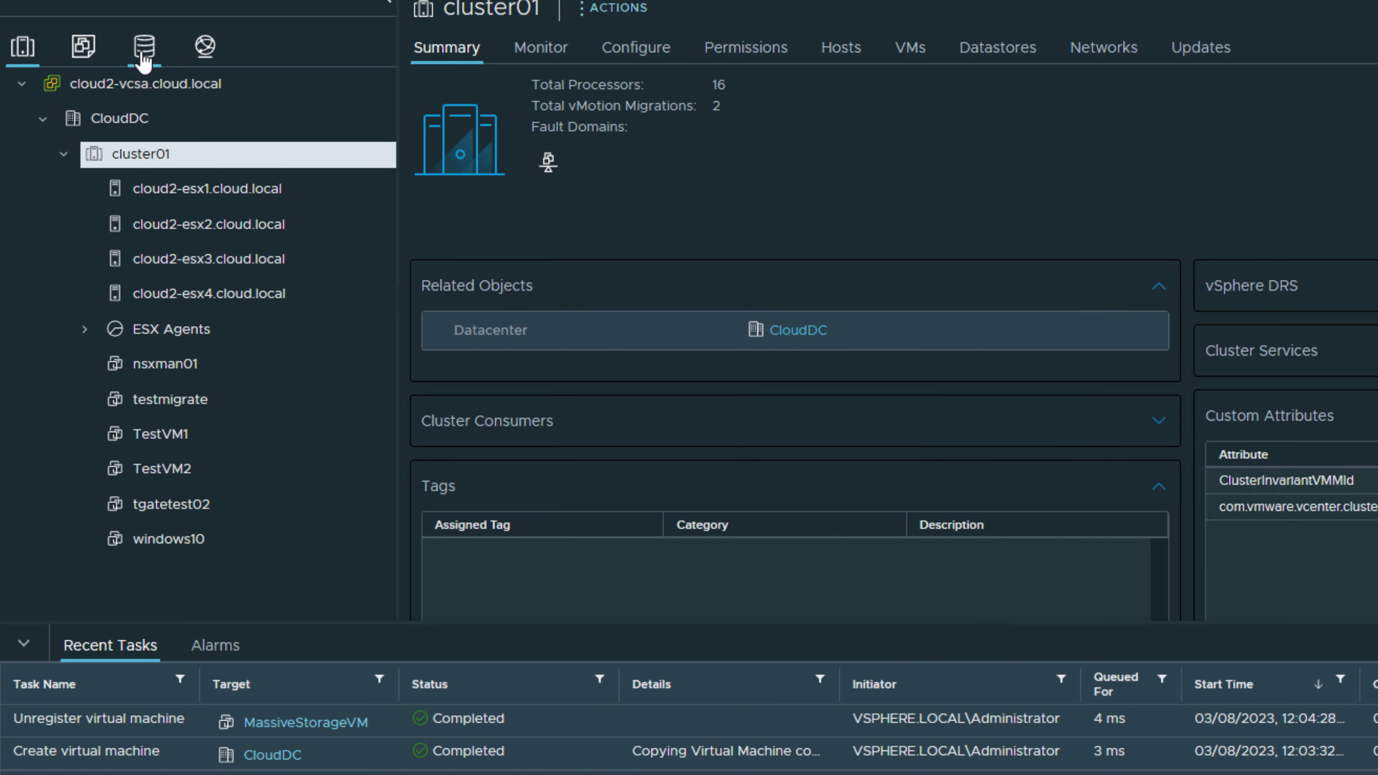
left_click(144, 57)
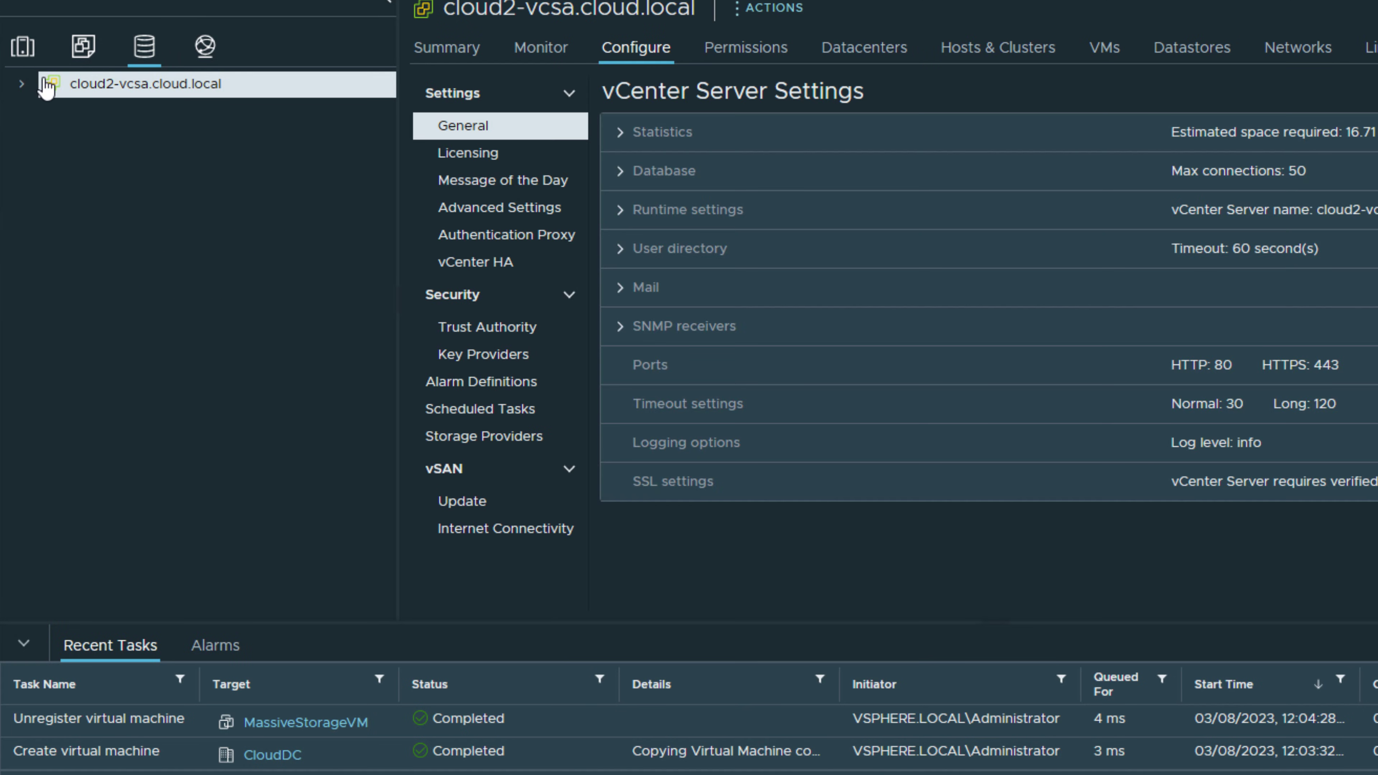
left_click(22, 84)
left_click(43, 118)
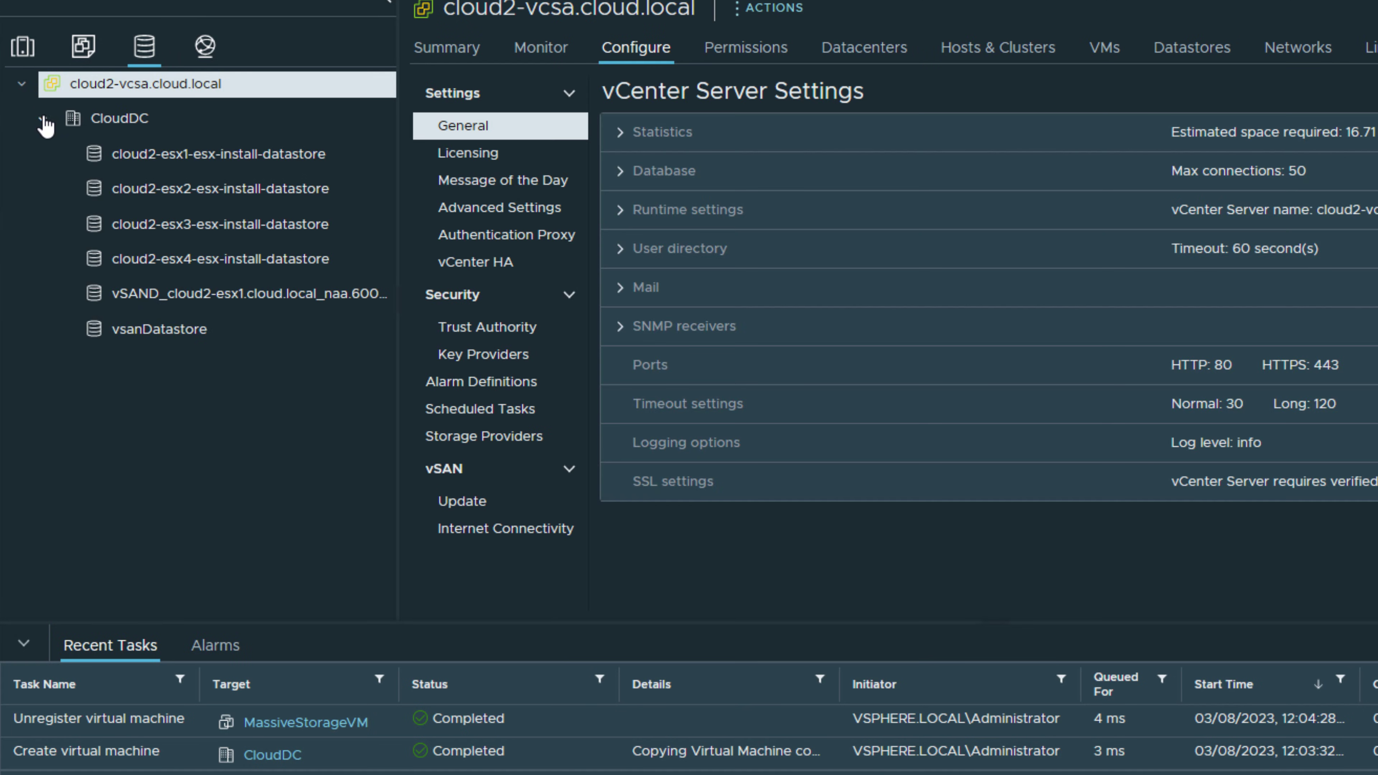
left_click(136, 329)
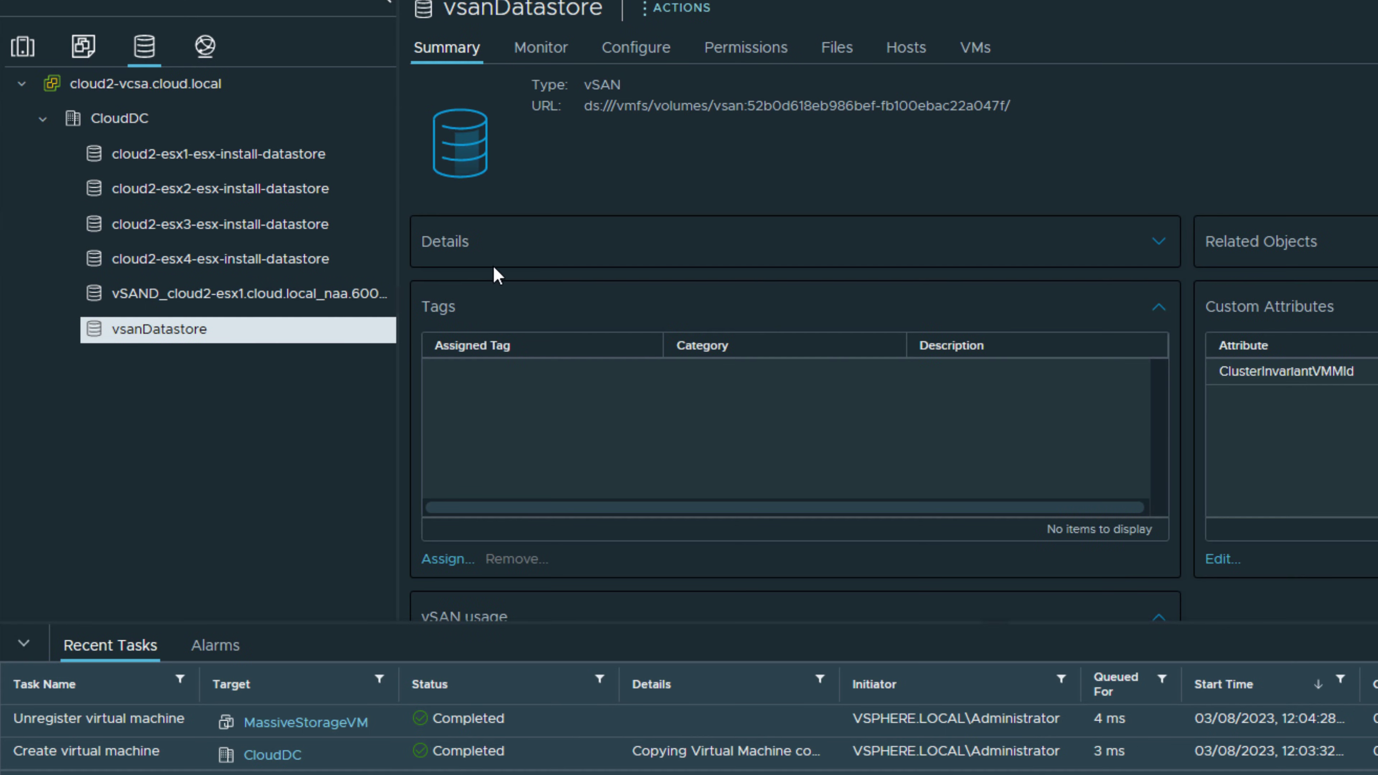
left_click(836, 52)
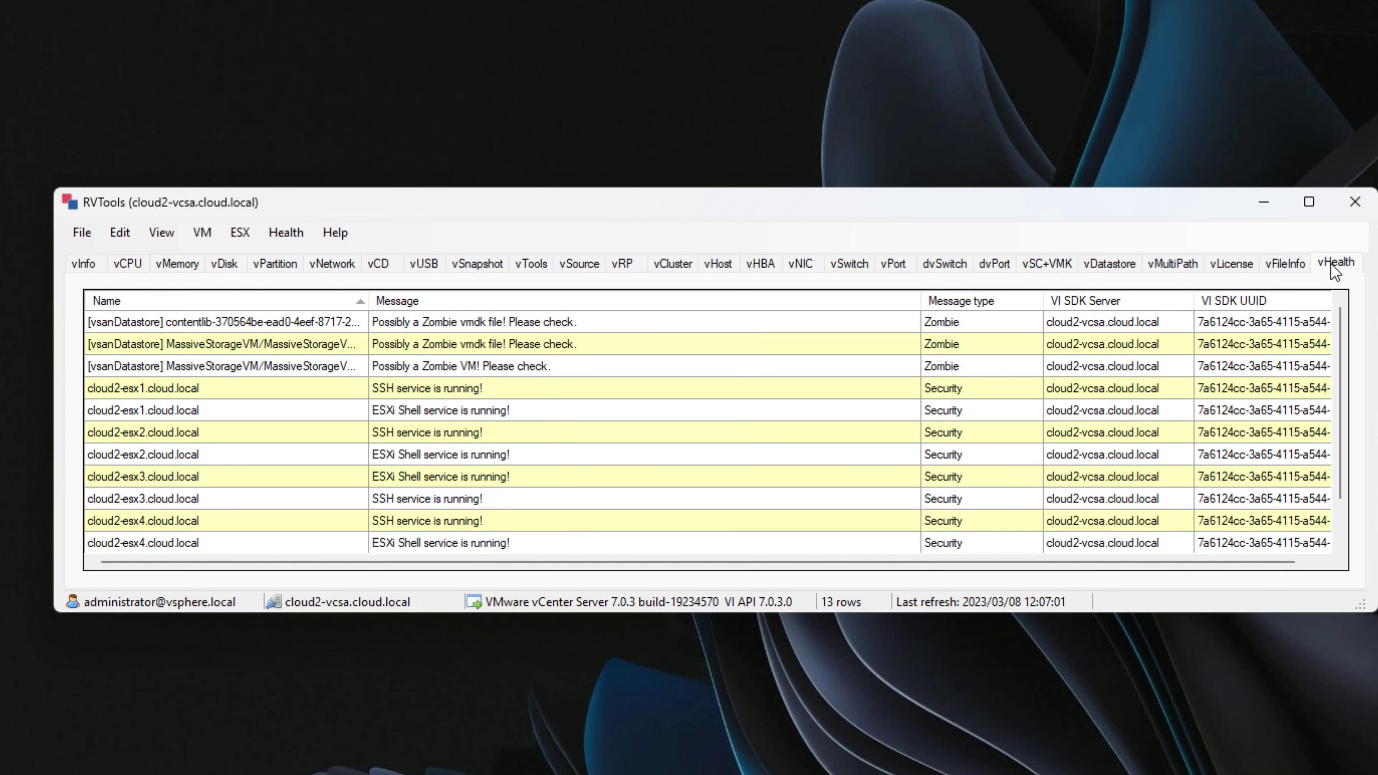
Select the contentlib and MassiveStorageVM possible zombie vmdk warnings.
left_click(174, 328)
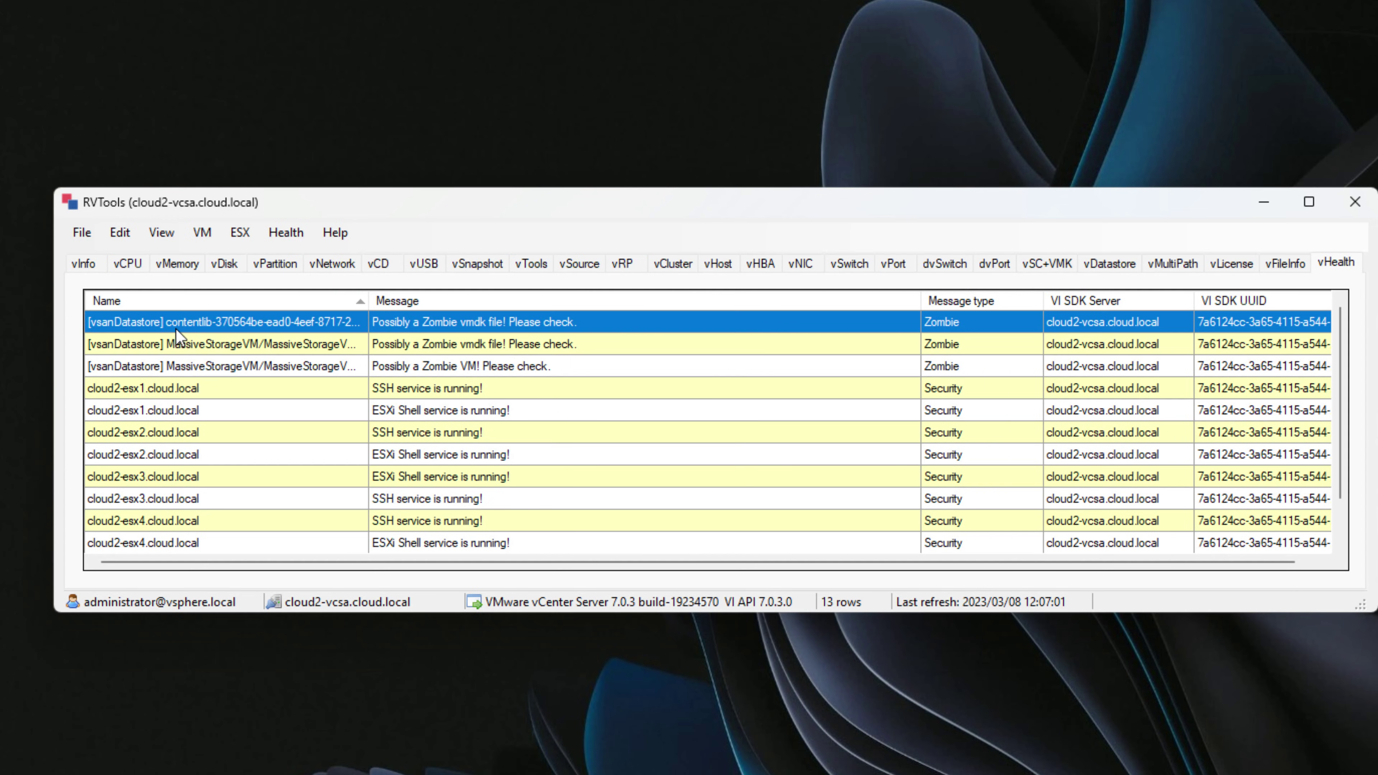
left_click(179, 345)
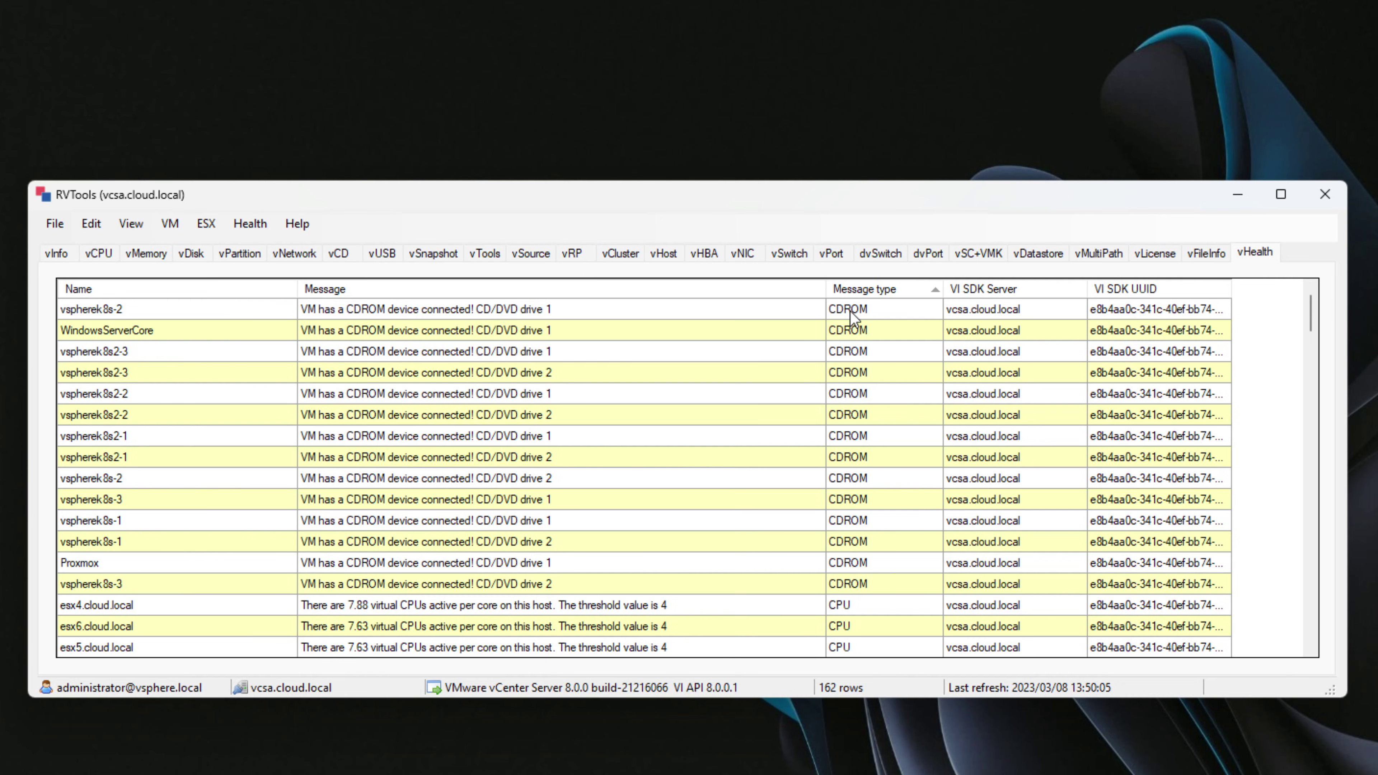
scroll(563, 465, "down", 2)
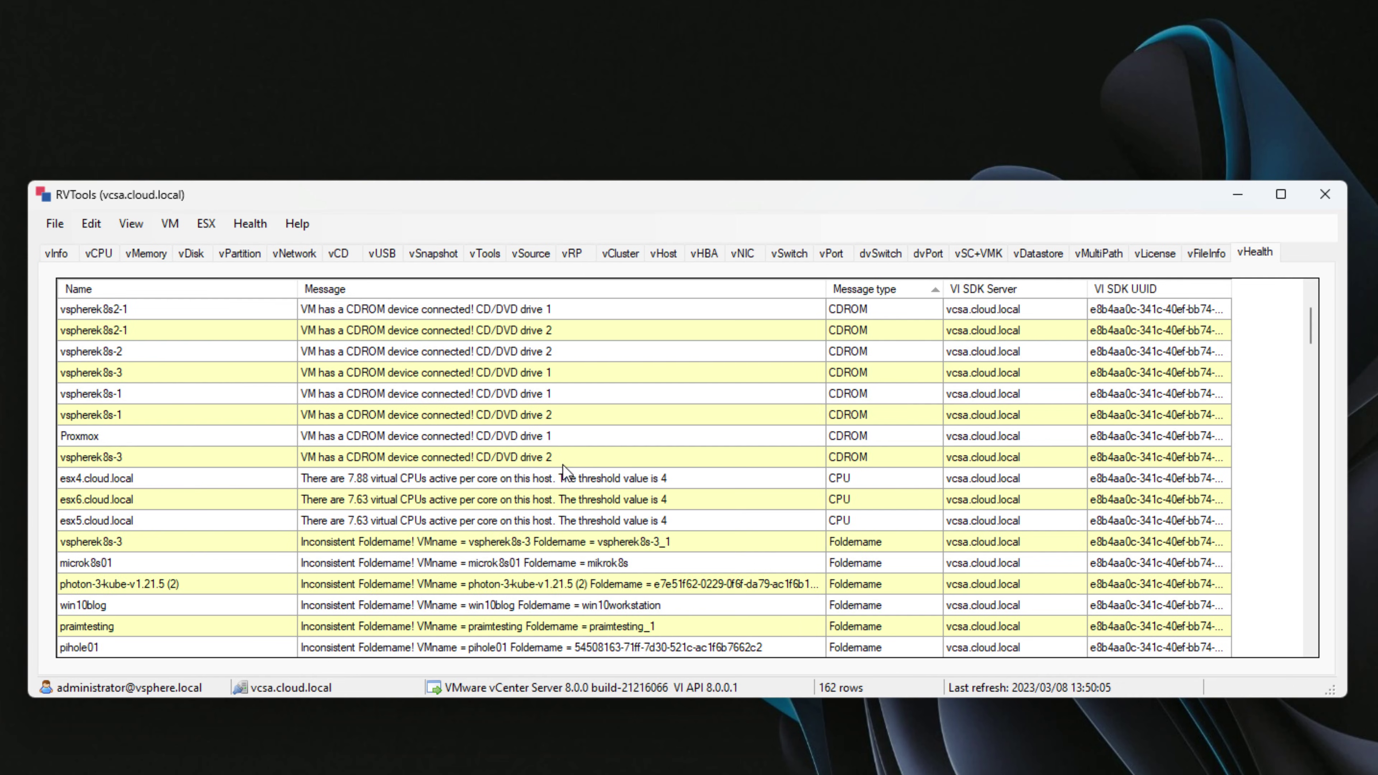
left_click(513, 479)
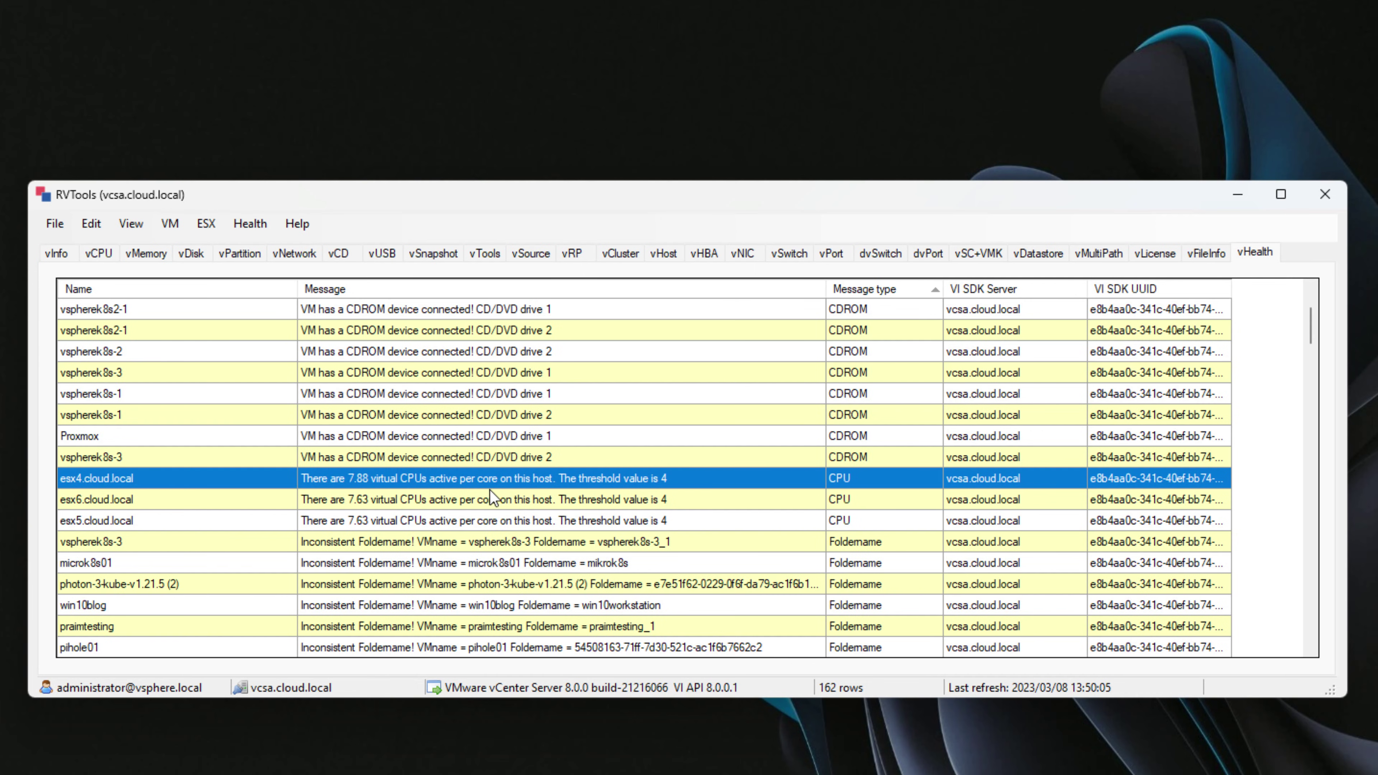
scroll(640, 481, "down", 2)
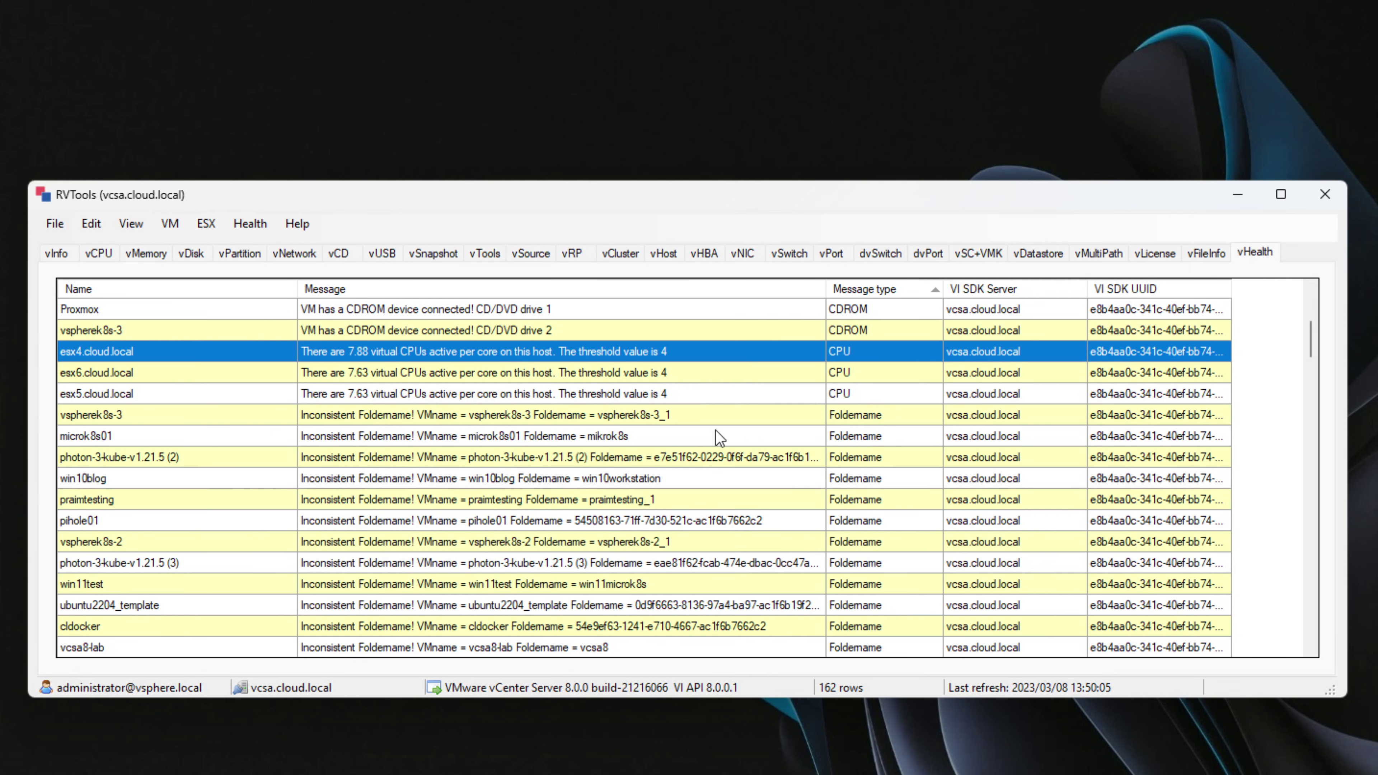
scroll(668, 450, "down", 1)
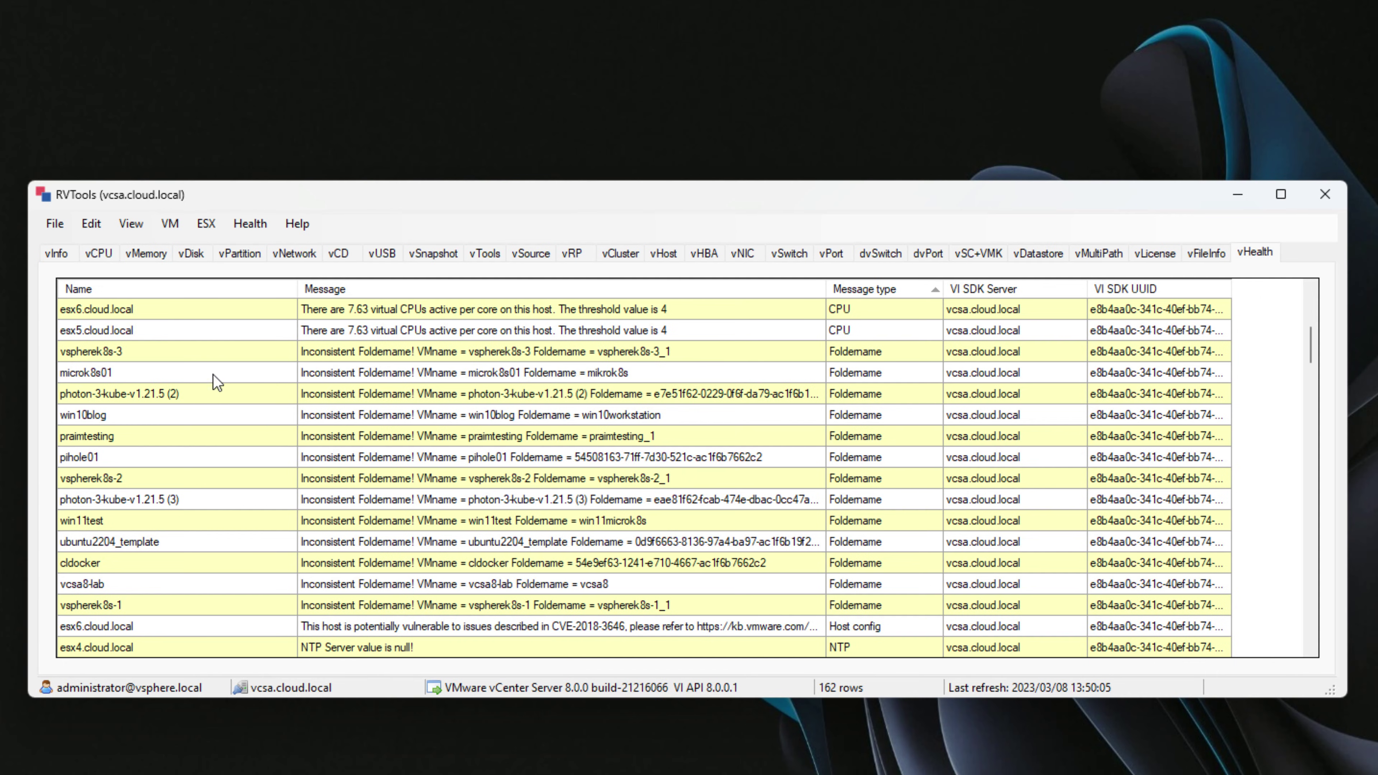
Inspect the esx6.cloud.local CVE warning and the esx4.cloud.local NTP server warning.
scroll(562, 465, "down", 2)
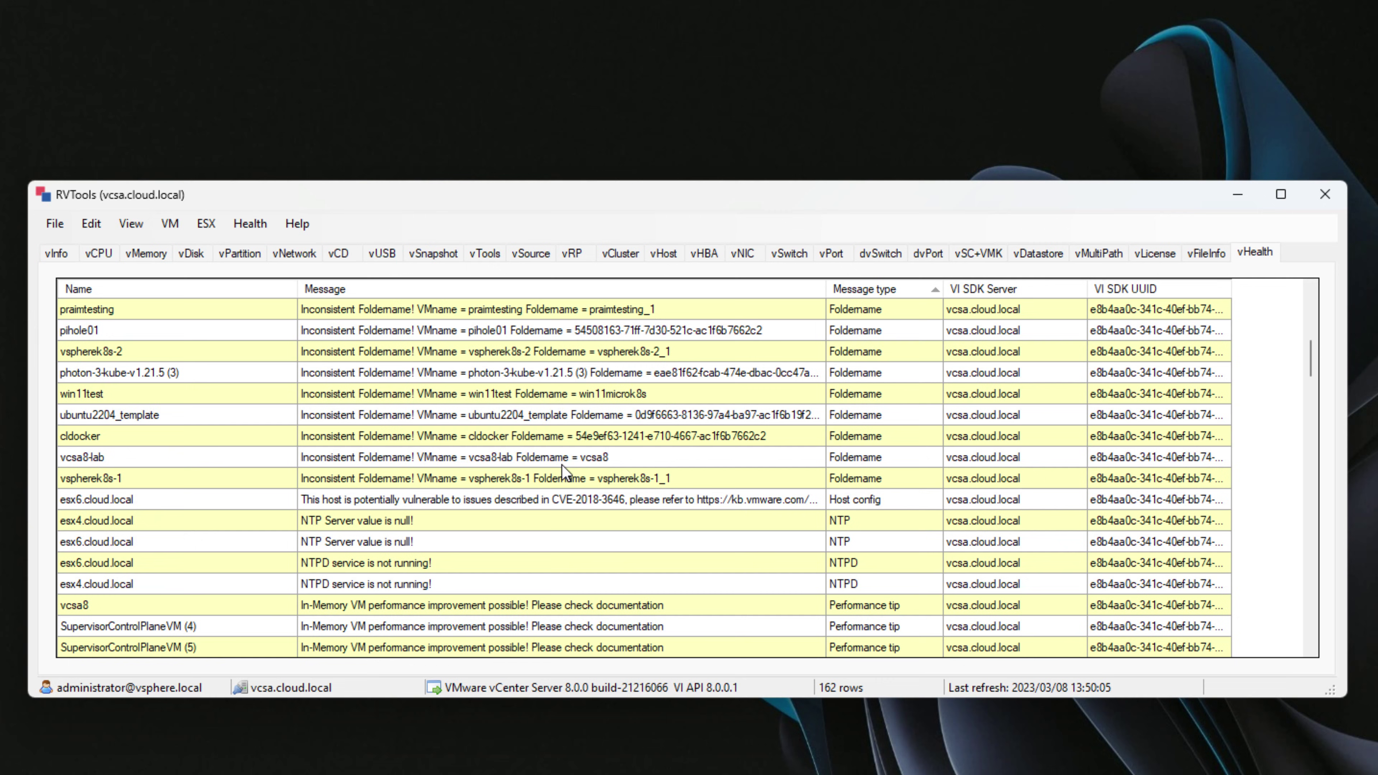
scroll(286, 478, "down", 1)
left_click(93, 441)
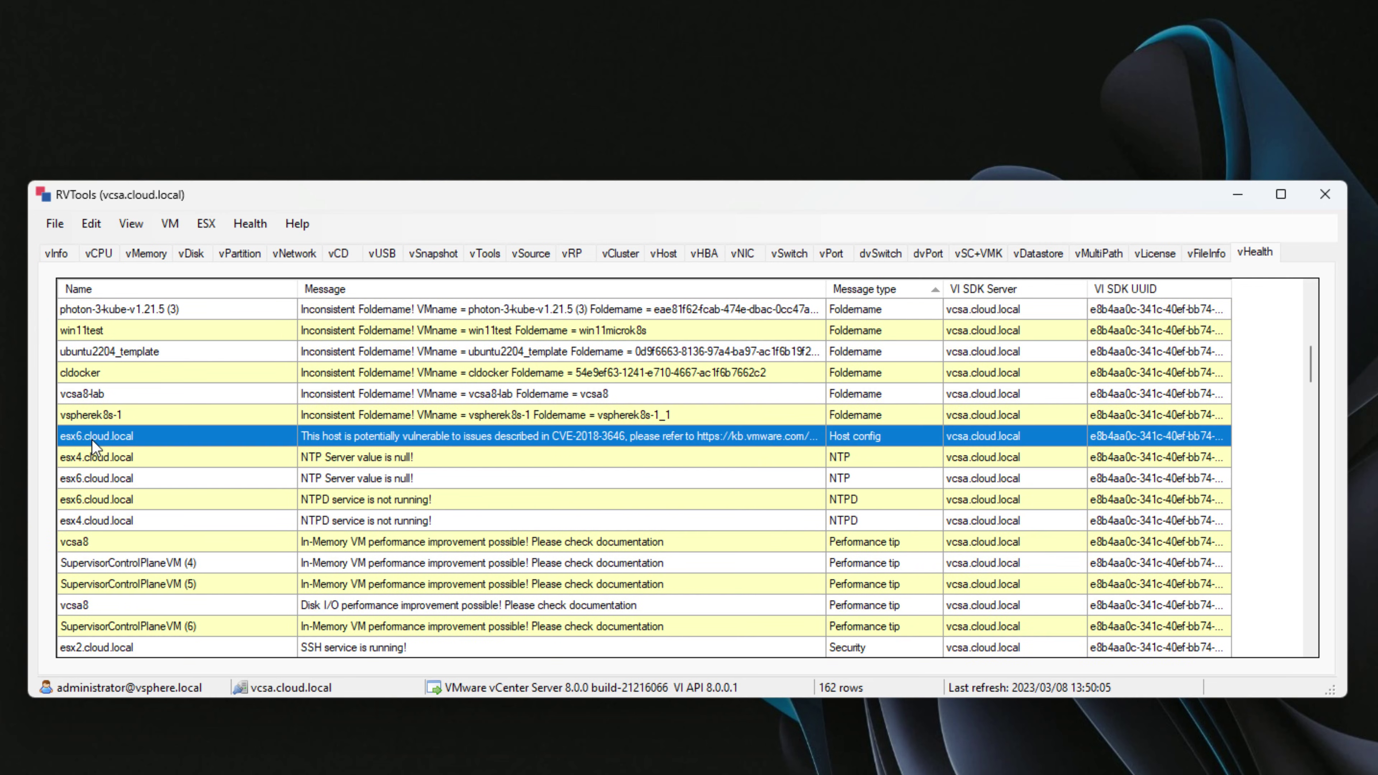
left_click(106, 457)
left_click(110, 432)
left_click(841, 457)
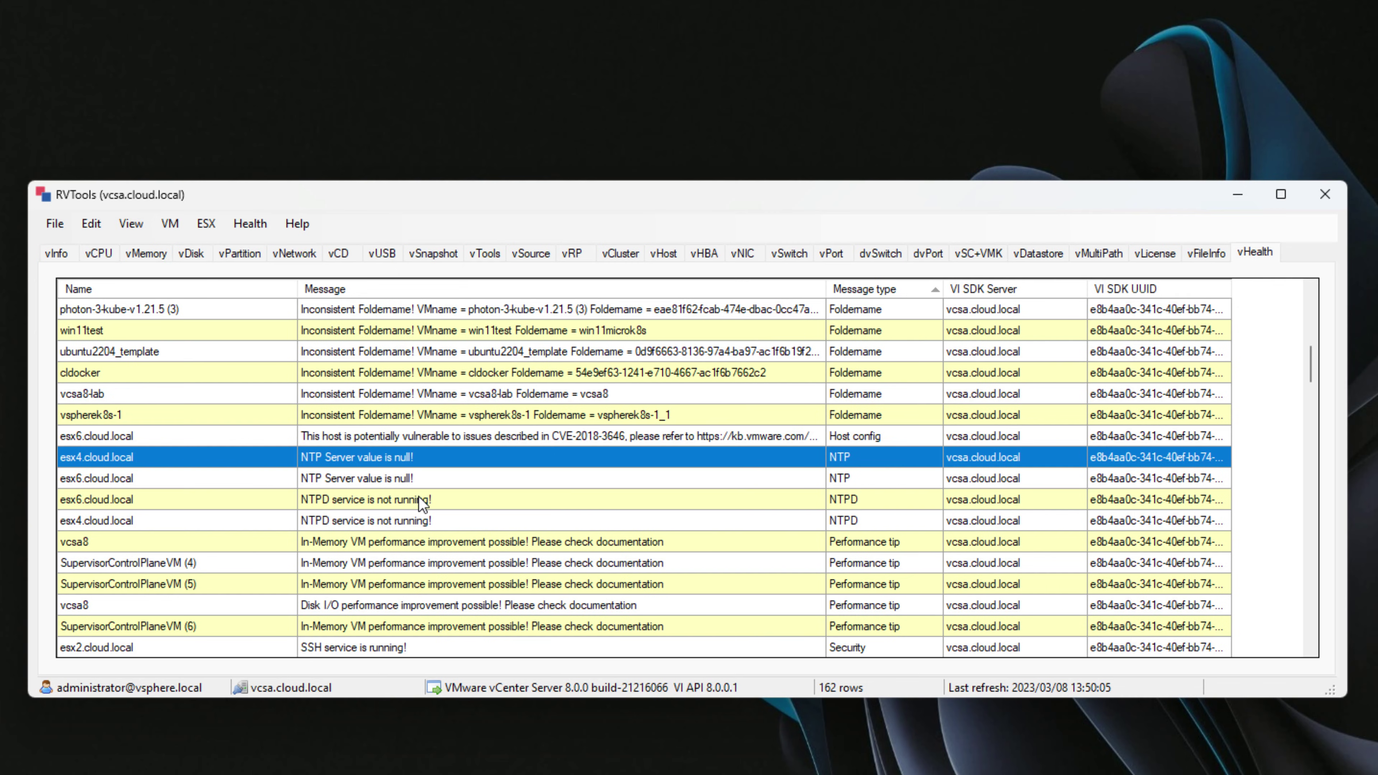
Scroll past the Snapshot and Storage messages down to the VM Tools rows.
scroll(654, 526, "down", 2)
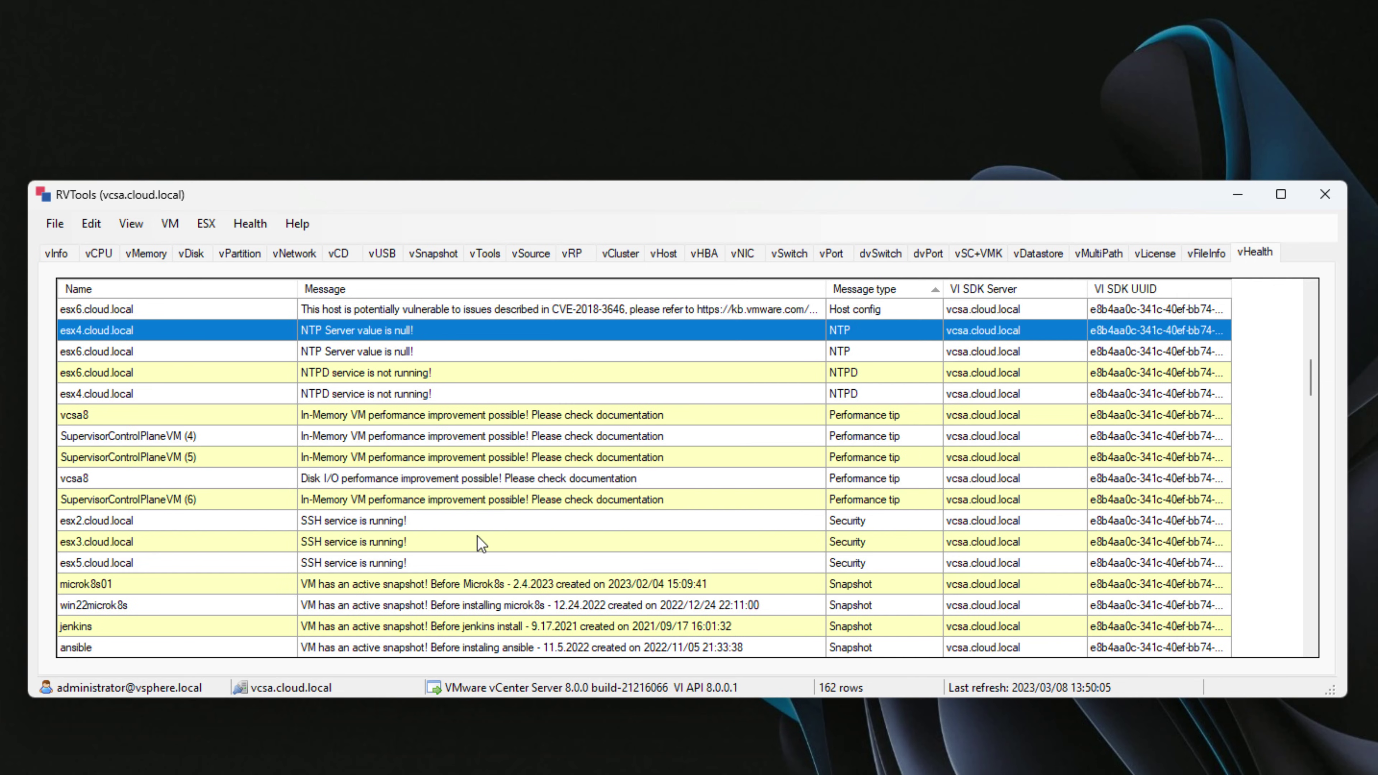
scroll(474, 541, "down", 2)
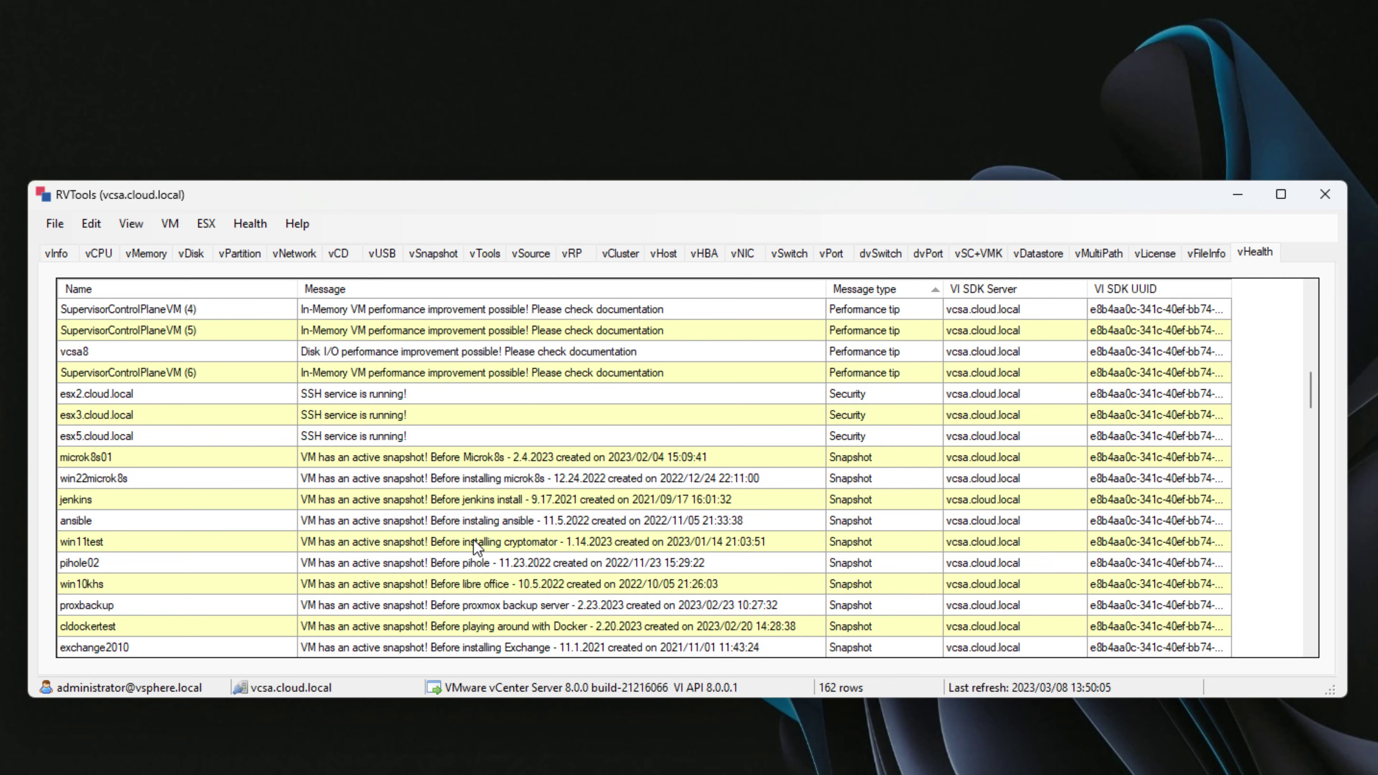
scroll(413, 473, "down", 16)
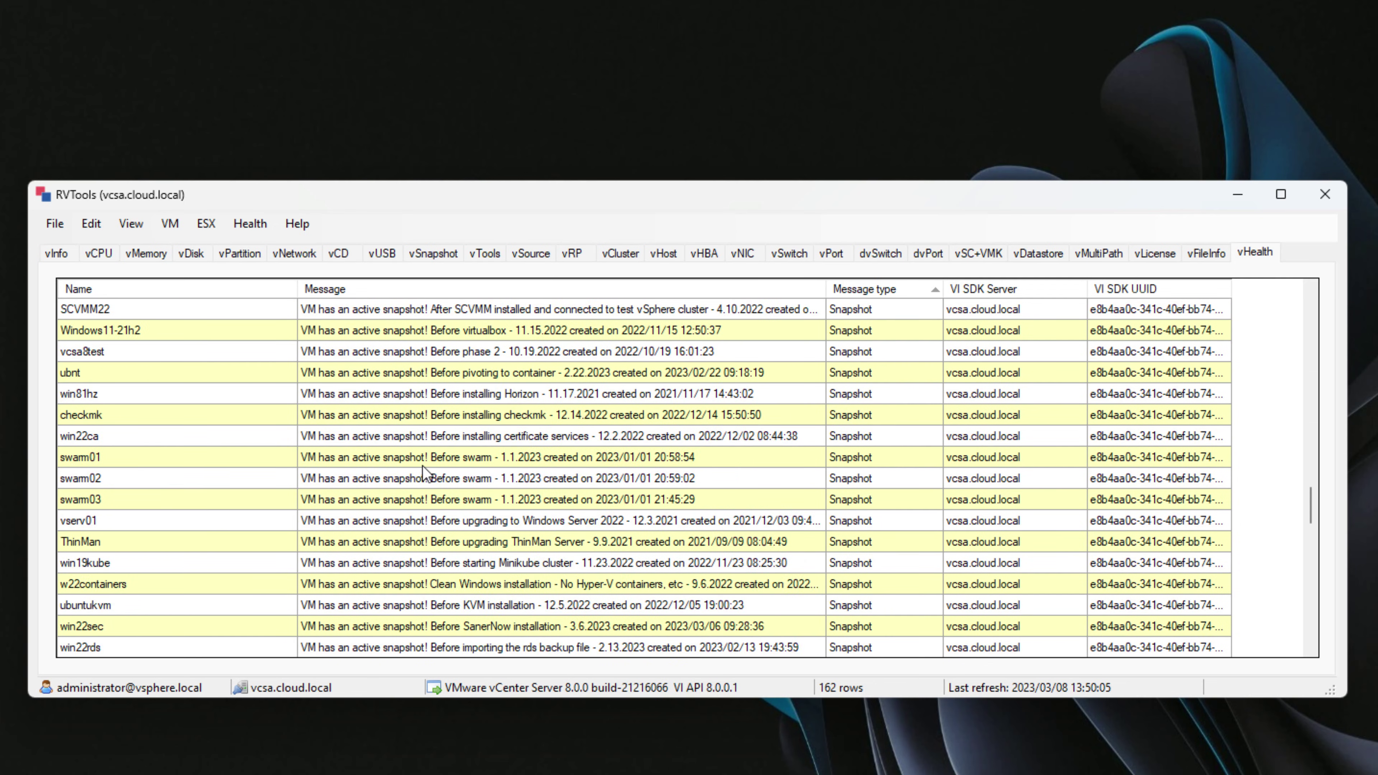
scroll(423, 464, "down", 7)
scroll(423, 464, "up", 4)
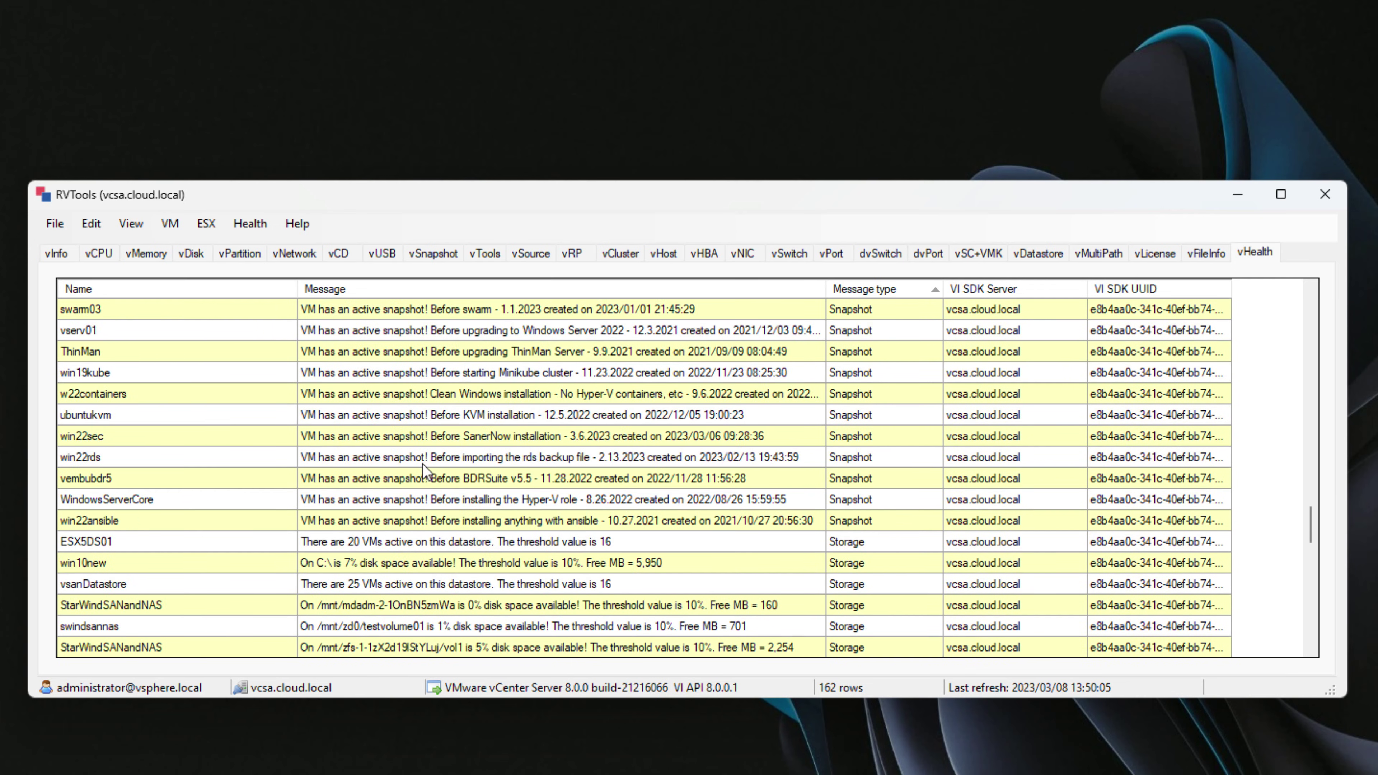
scroll(423, 464, "down", 2)
scroll(423, 464, "down", 4)
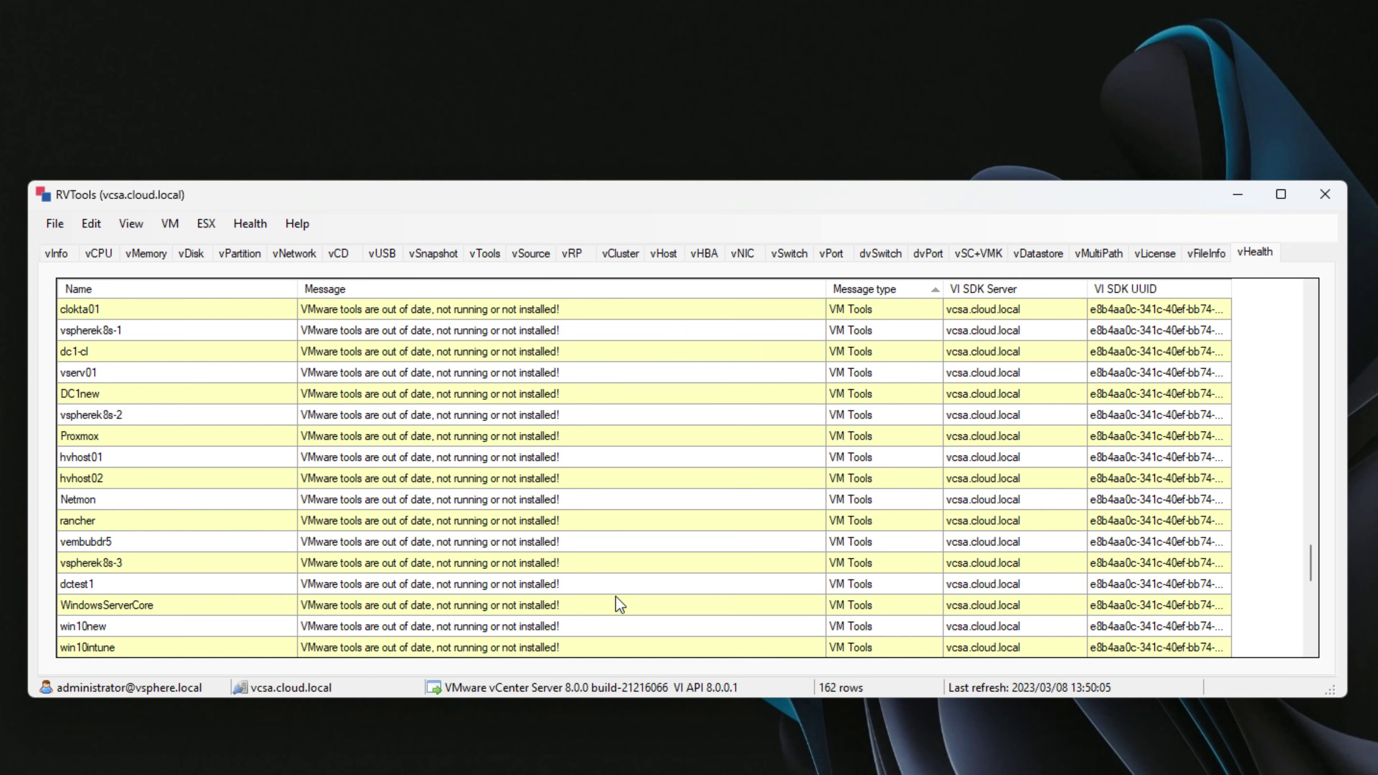
scroll(673, 352, "down", 7)
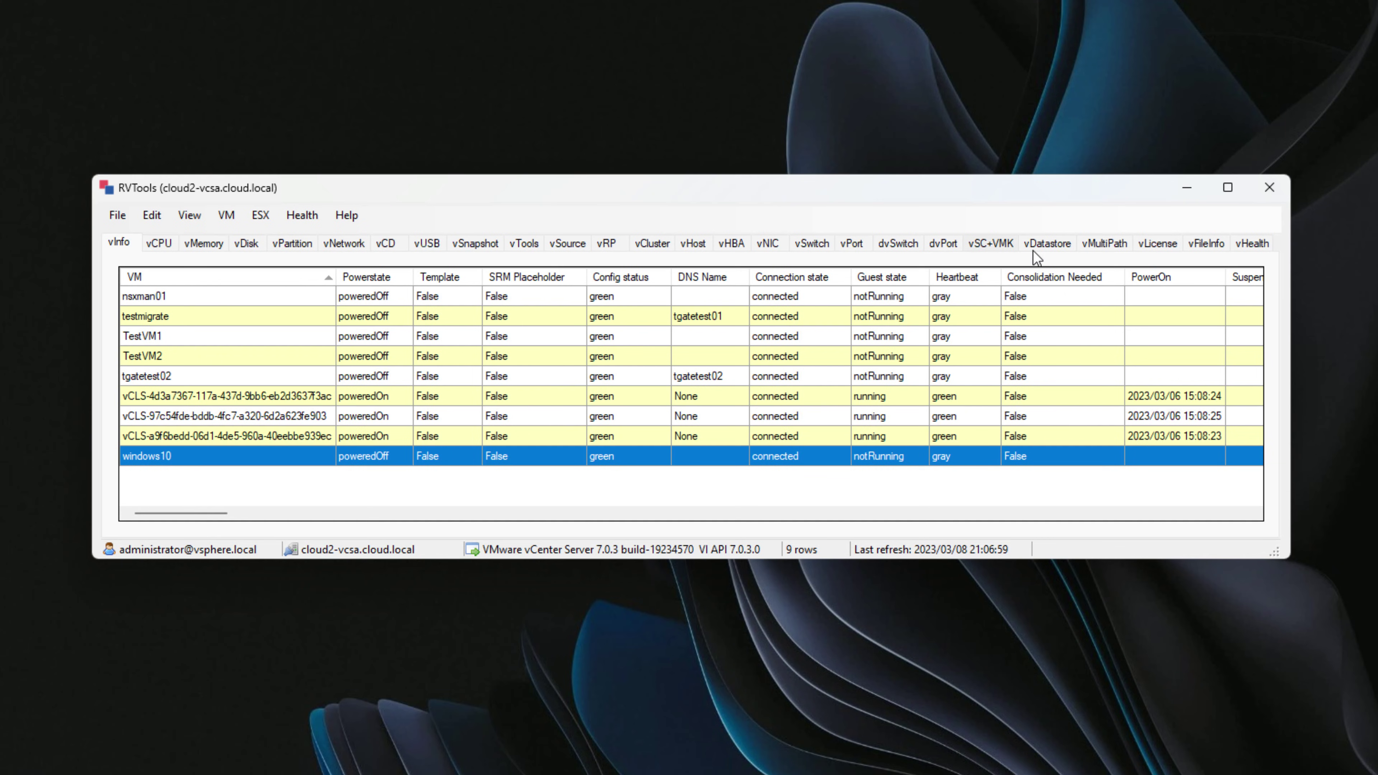
View the vMemory, vDisk and vPartition tabs.
left_click(190, 244)
left_click(246, 243)
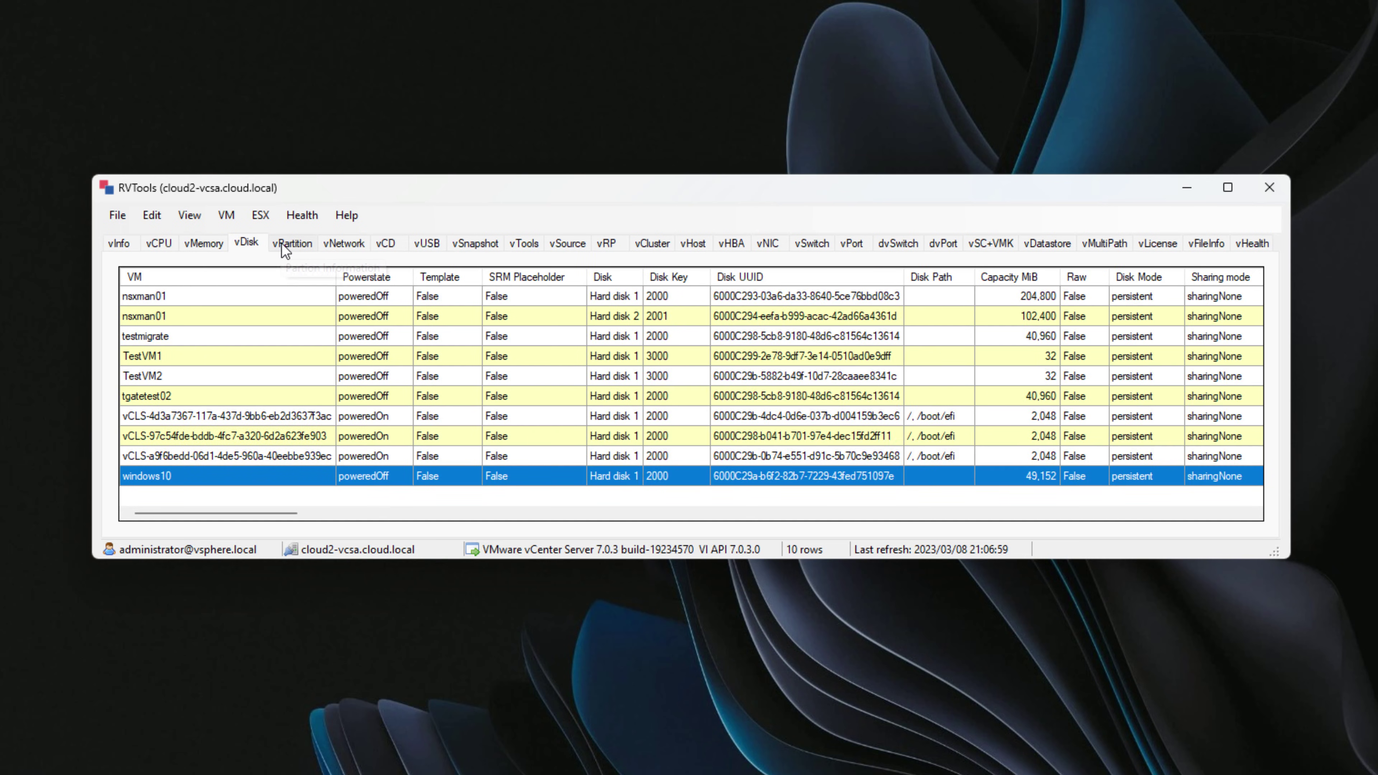
left_click(290, 243)
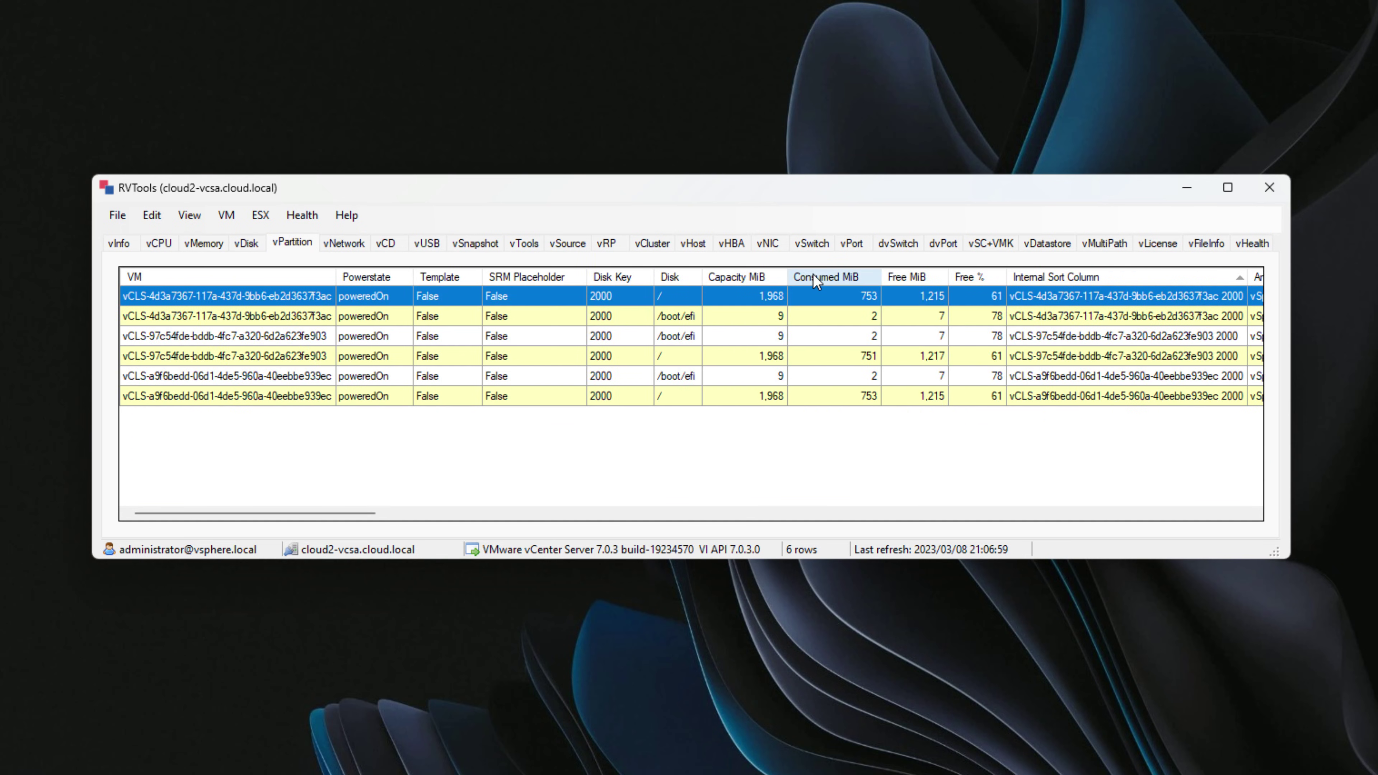
Show the VM Snapshot view listing TestVM2's 'Testing bulk snaphots' snapshot.
left_click(226, 216)
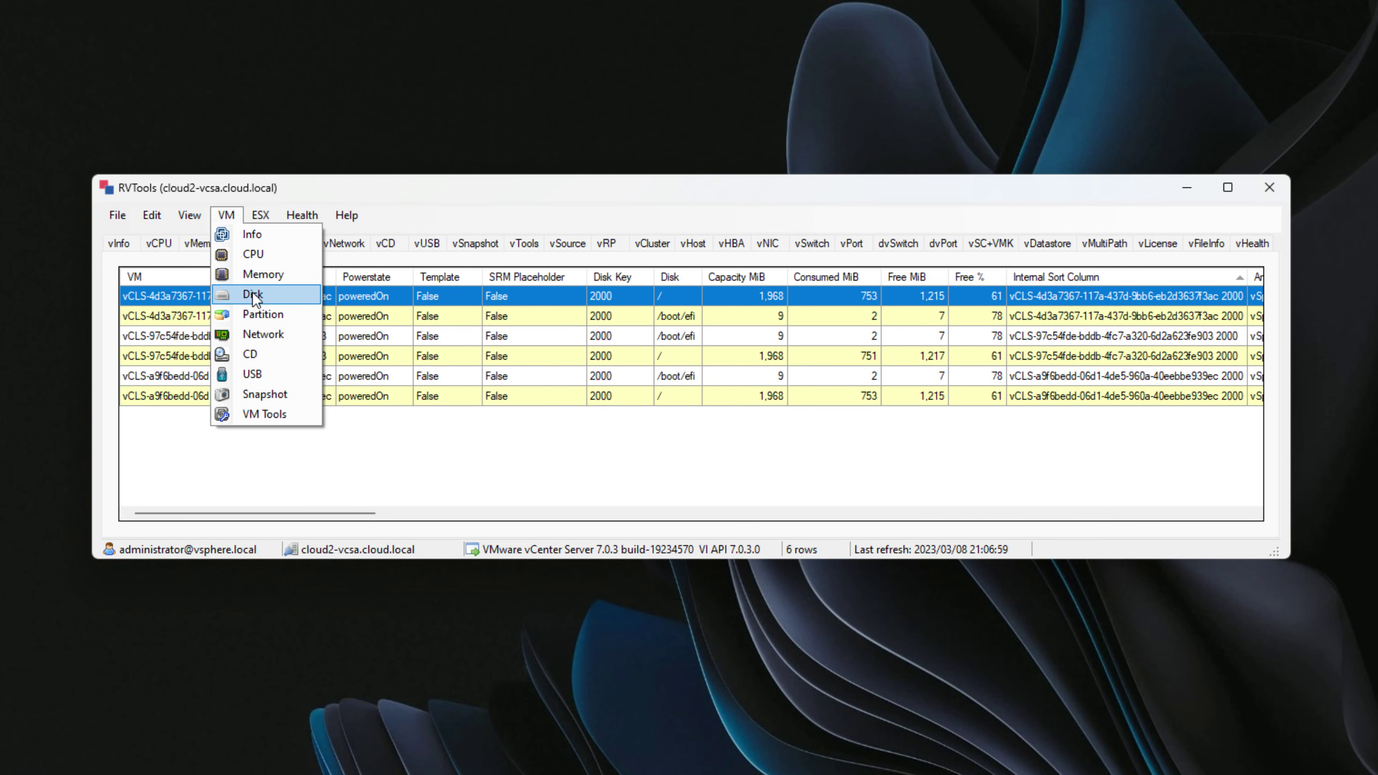
left_click(257, 397)
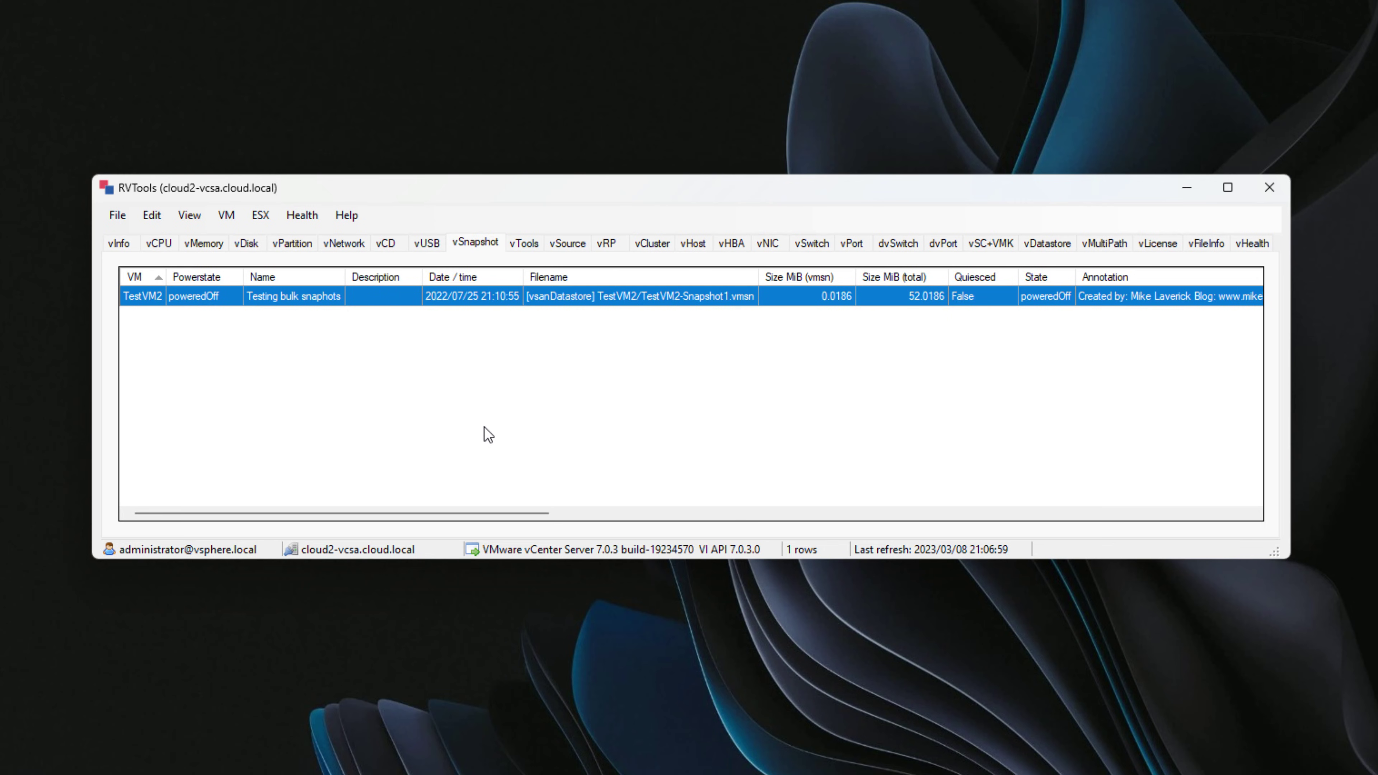
left_click(253, 218)
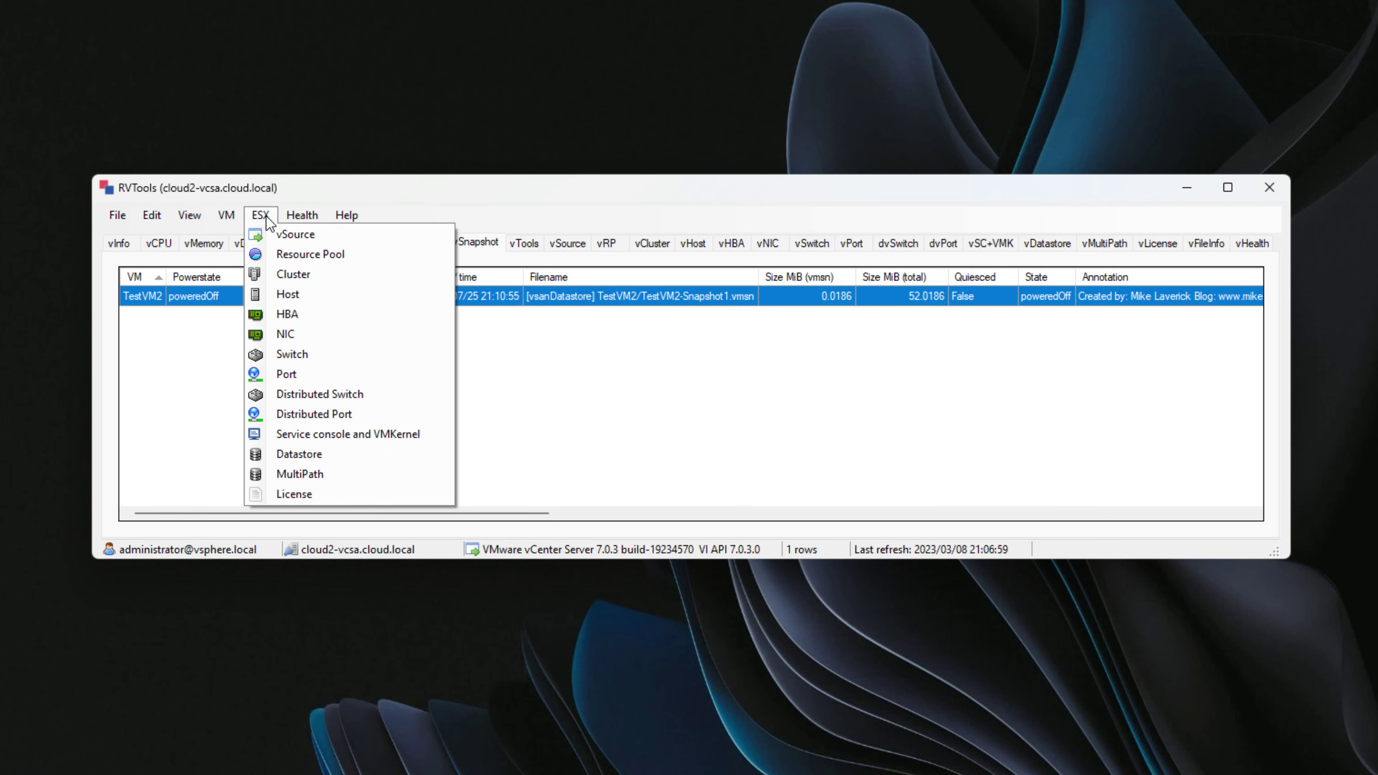
List the four cloud2 ESX hosts, auto-fit the Host column and scroll right to CPU details.
left_click(293, 296)
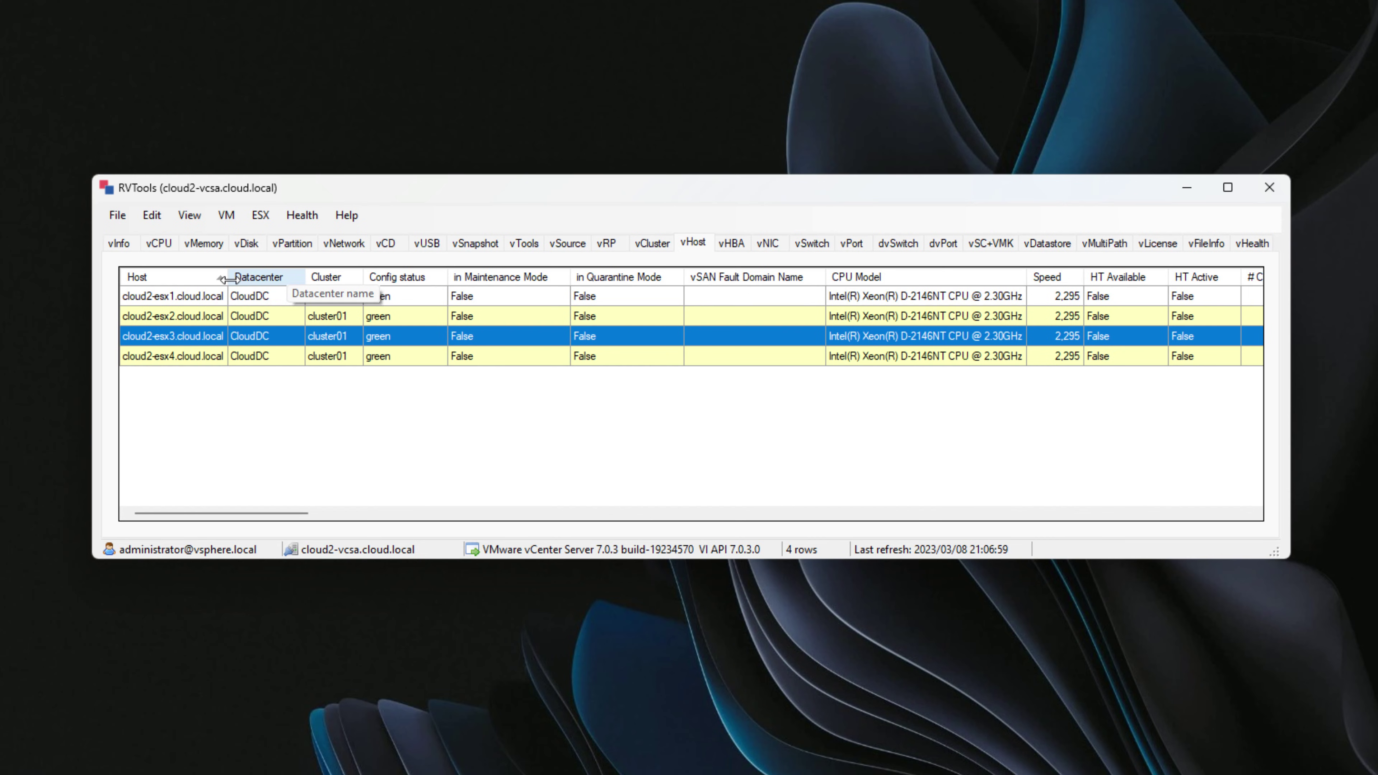
double_click(229, 279)
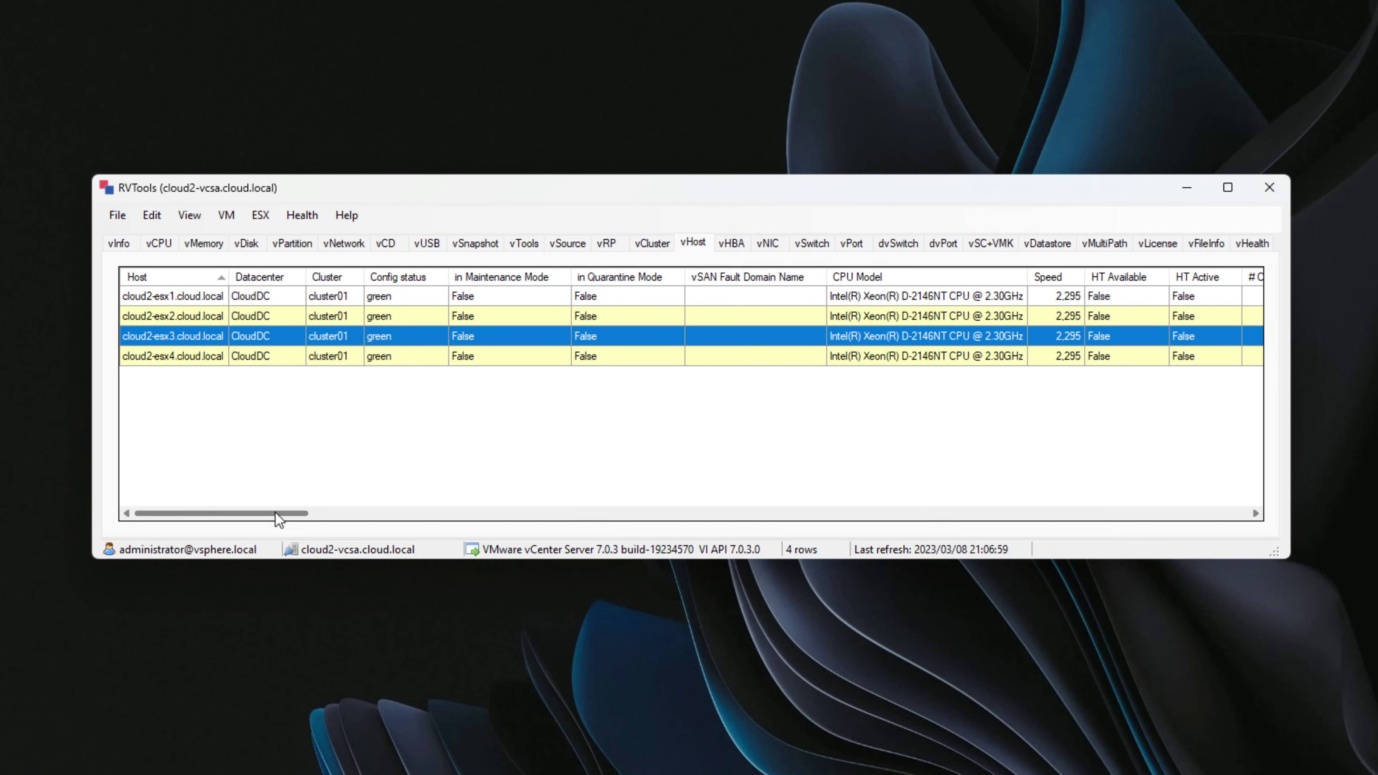
left_click_drag(275, 513, 217, 512)
left_click(260, 215)
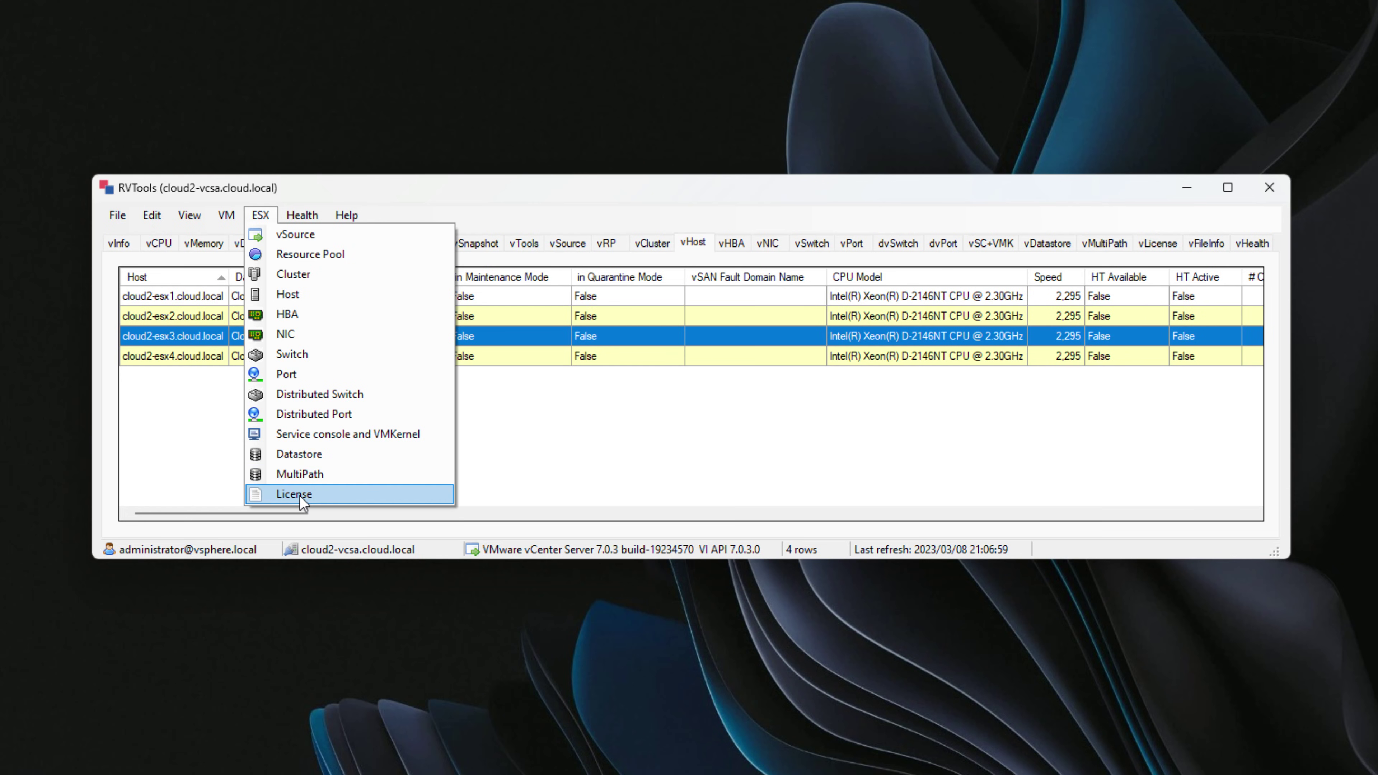
Scroll across the ESX Switch and Service console/VMKernel tables, then return to the VM Info list.
left_click(285, 356)
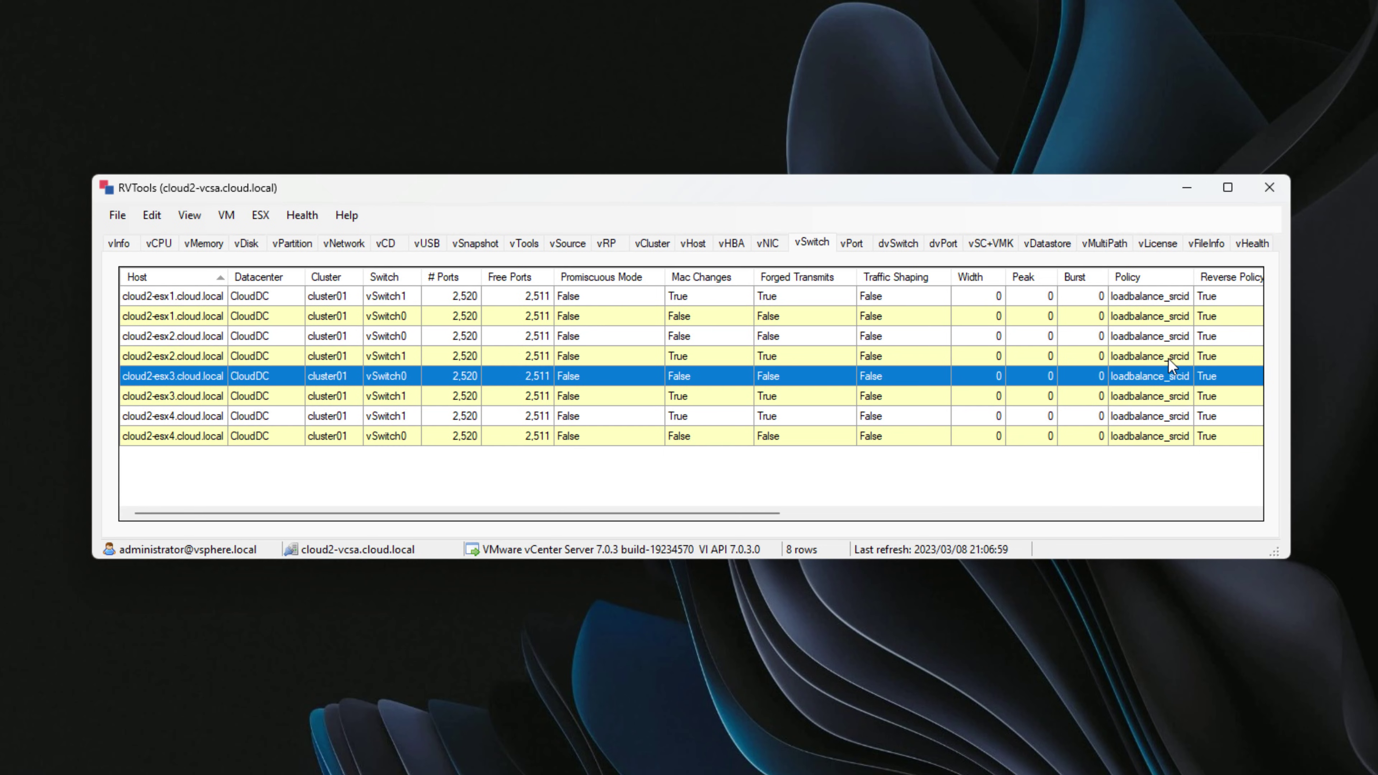
left_click_drag(754, 514, 1130, 506)
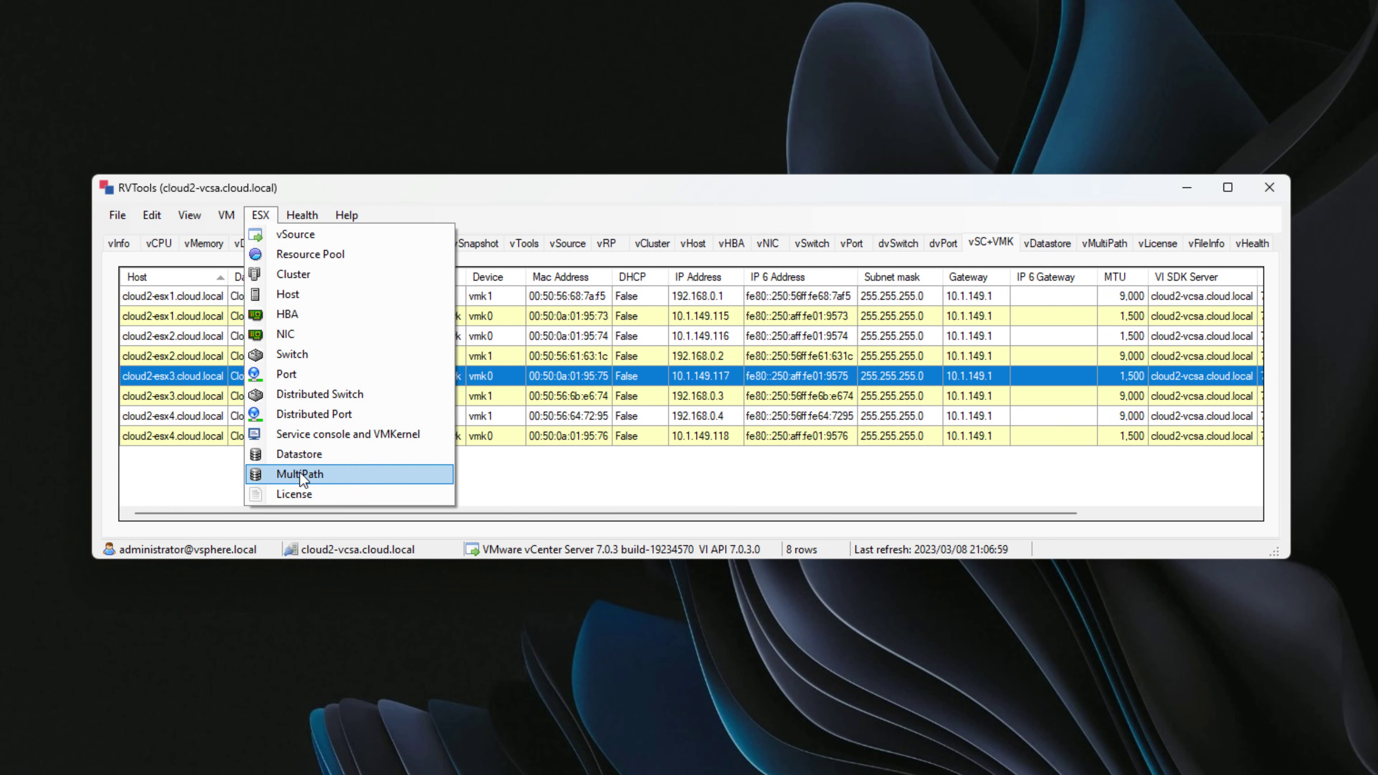
left_click(359, 434)
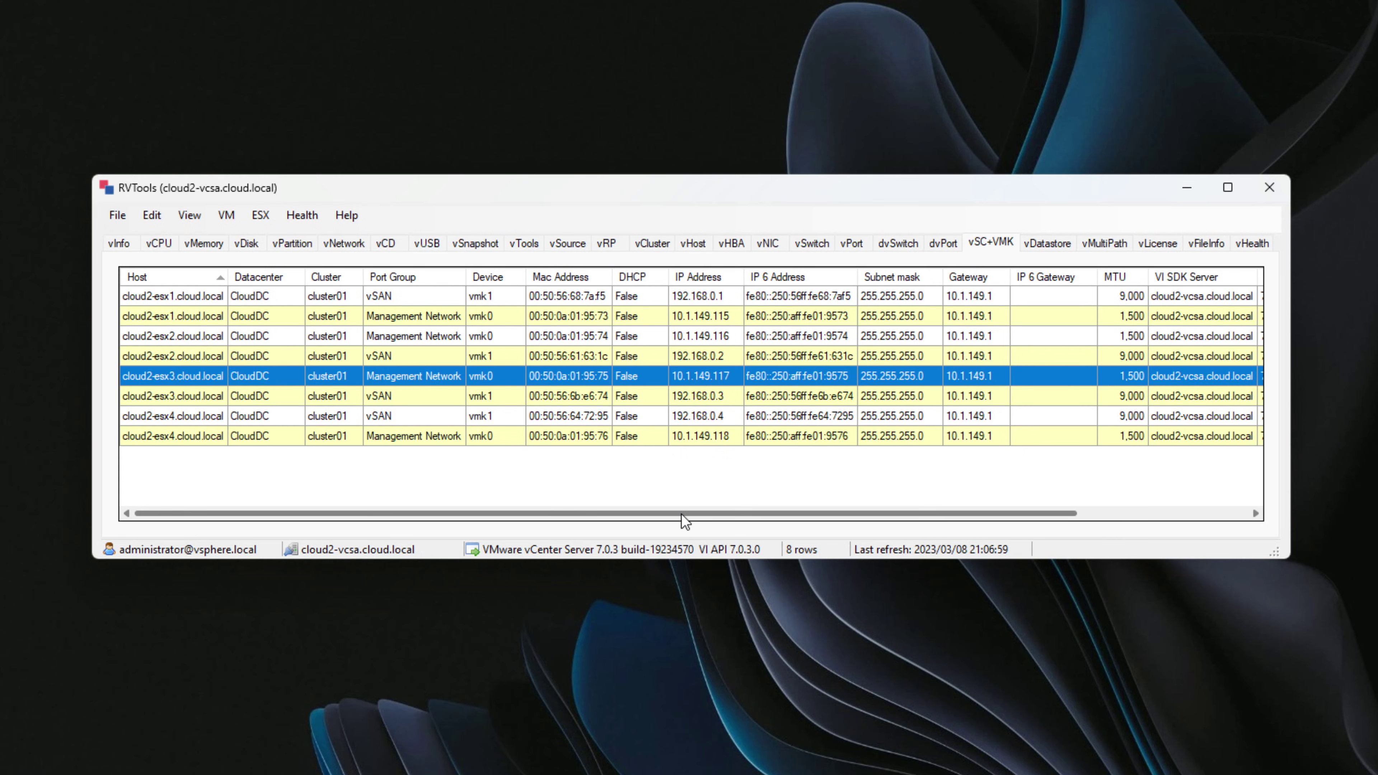
left_click_drag(681, 513, 789, 513)
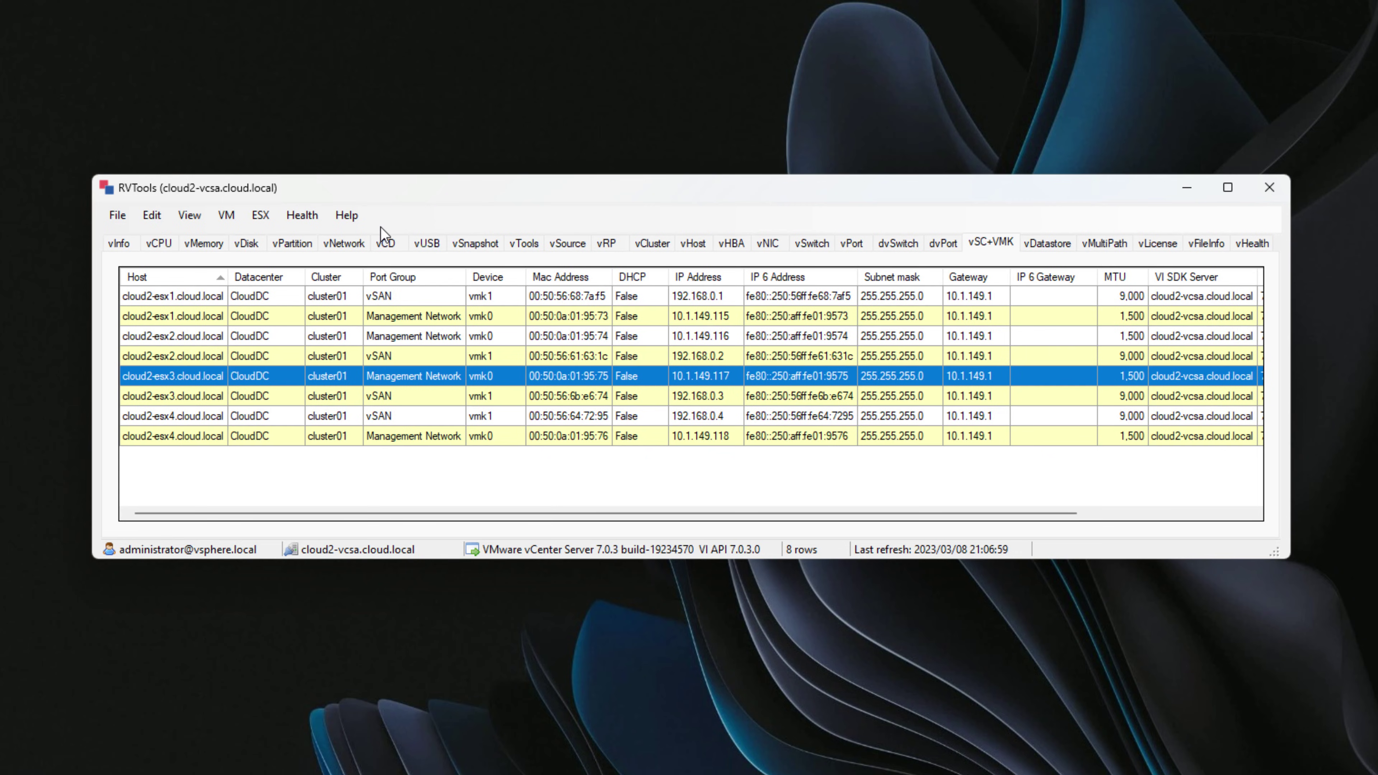
left_click(248, 215)
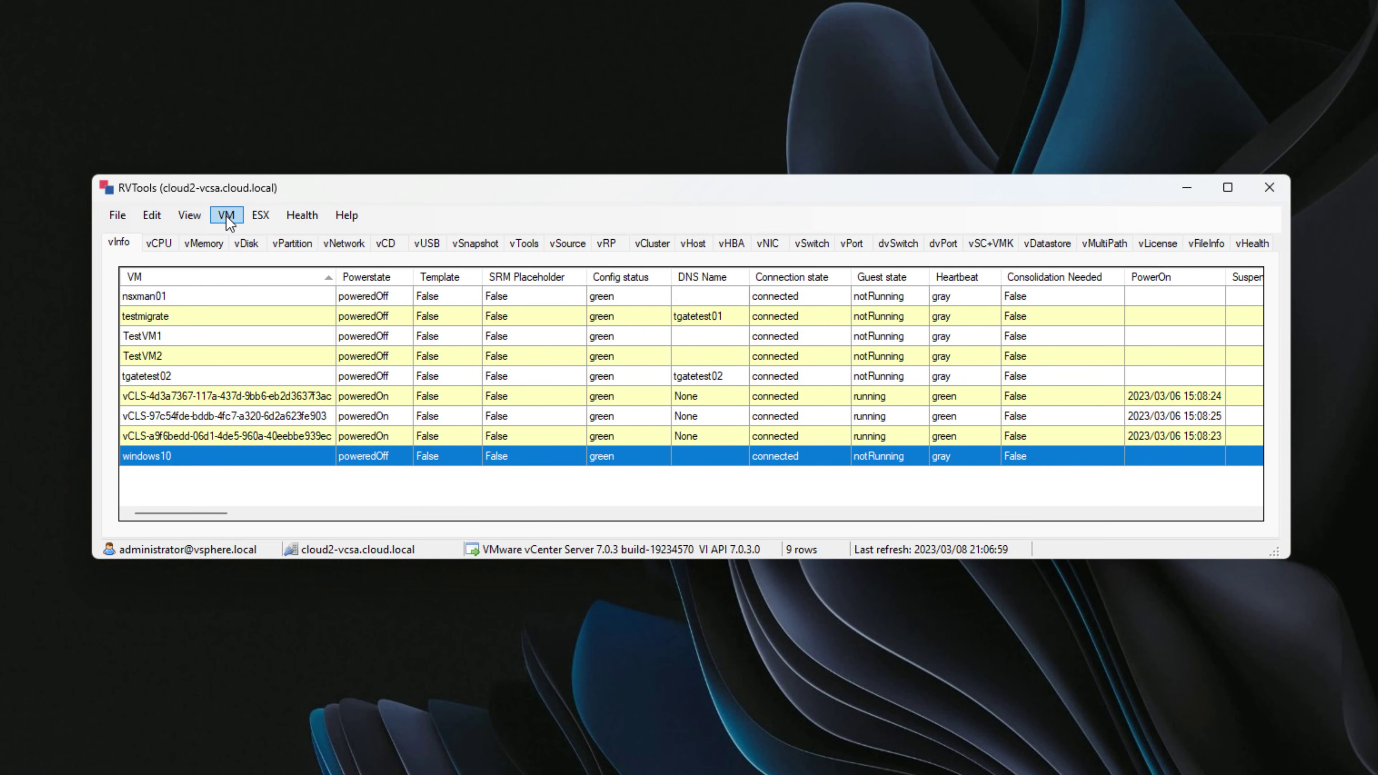
left_click(227, 222)
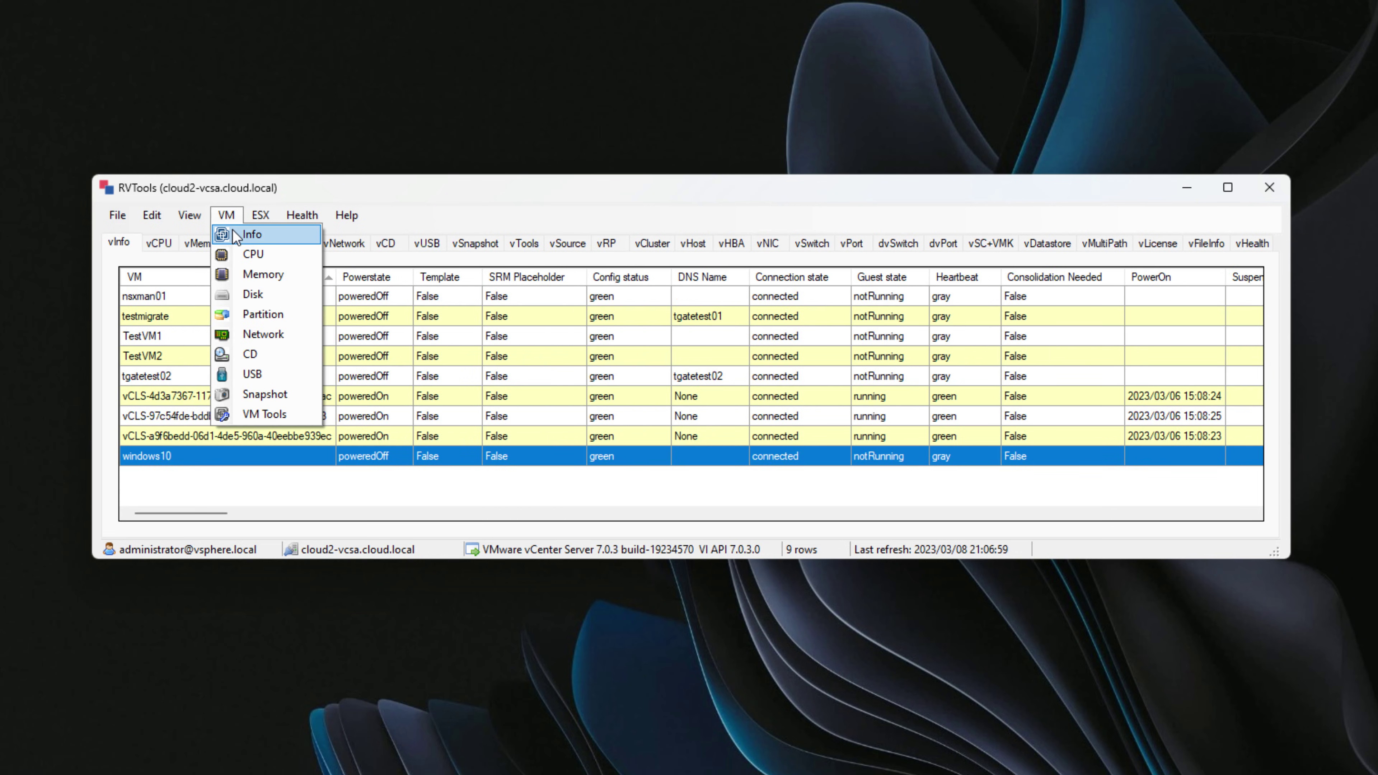
left_click(233, 230)
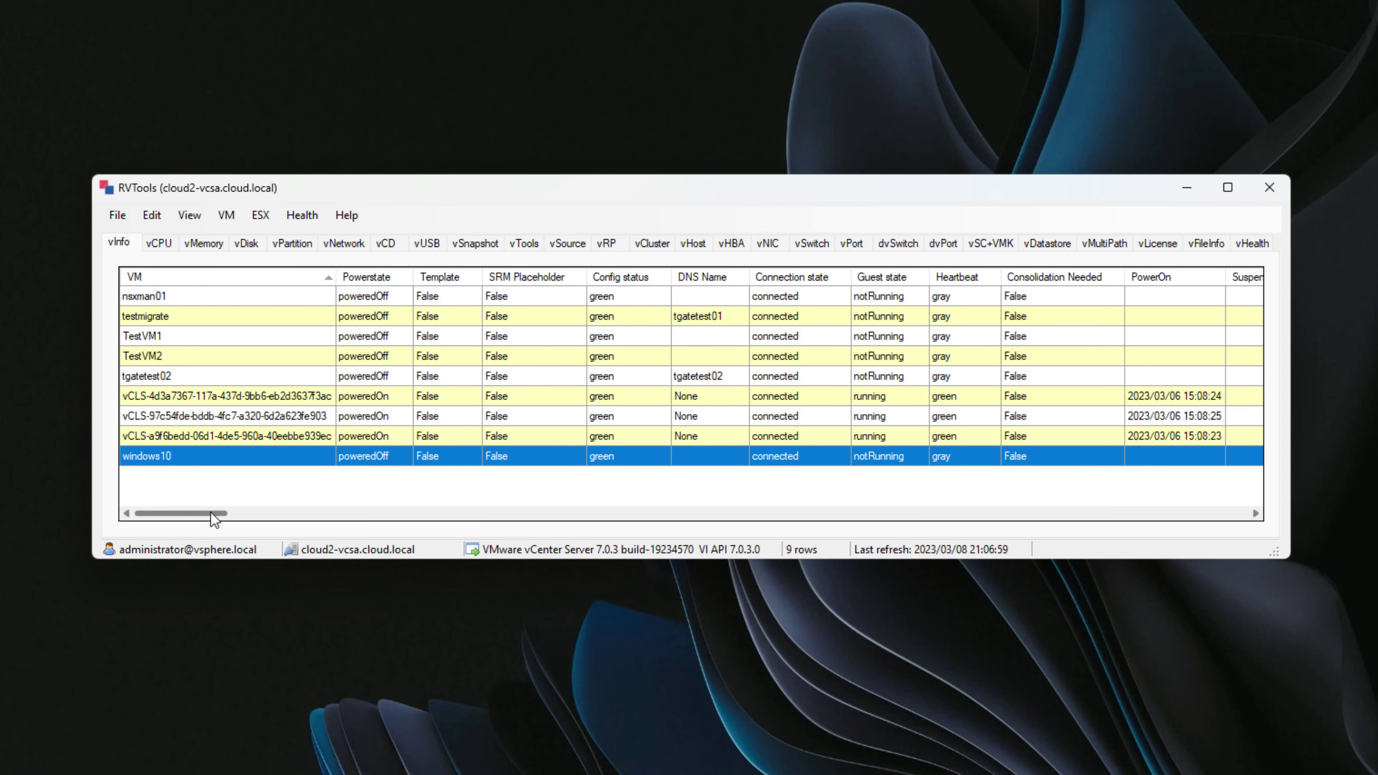
left_click_drag(211, 512, 315, 516)
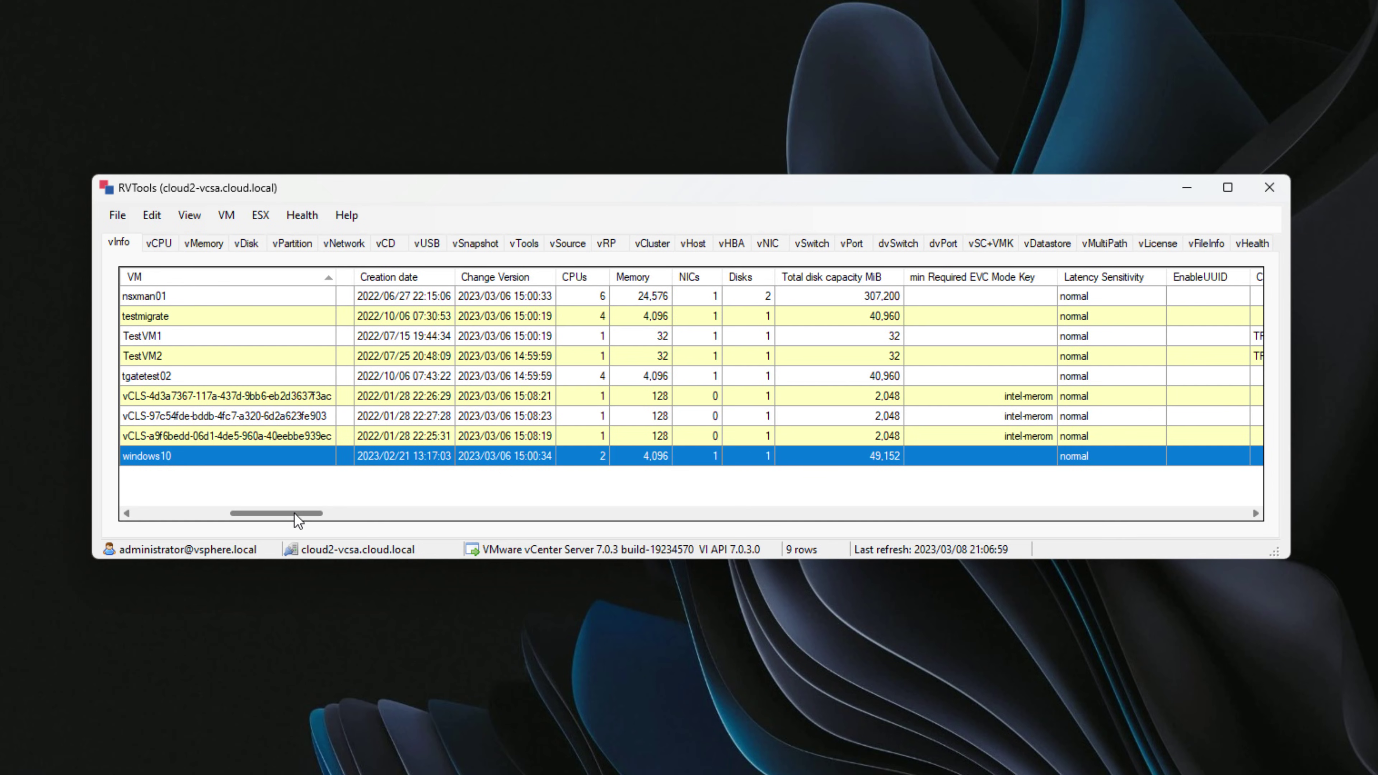
left_click_drag(294, 513, 624, 516)
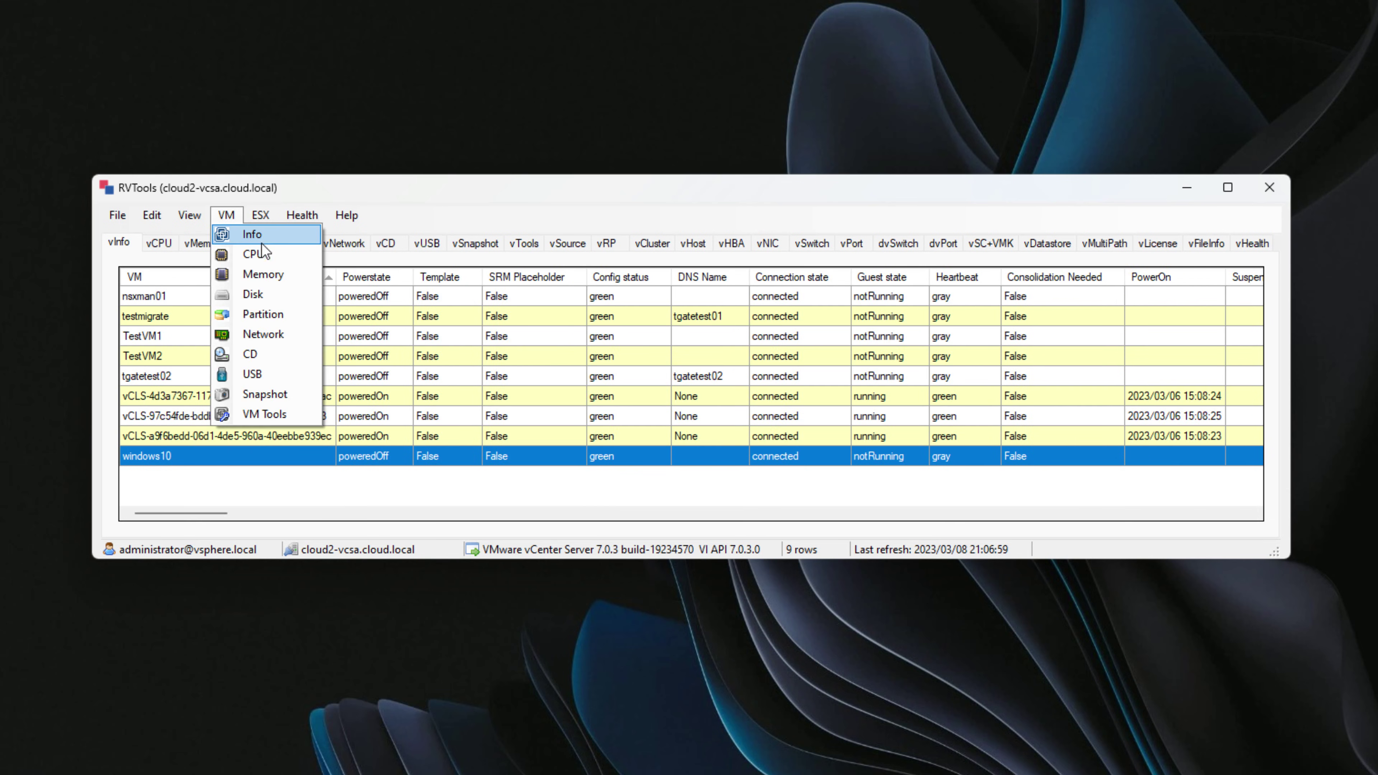
Show VM CPU settings, then the vDisk table scrolled right to thin-provisioning and disk mode columns.
left_click(259, 254)
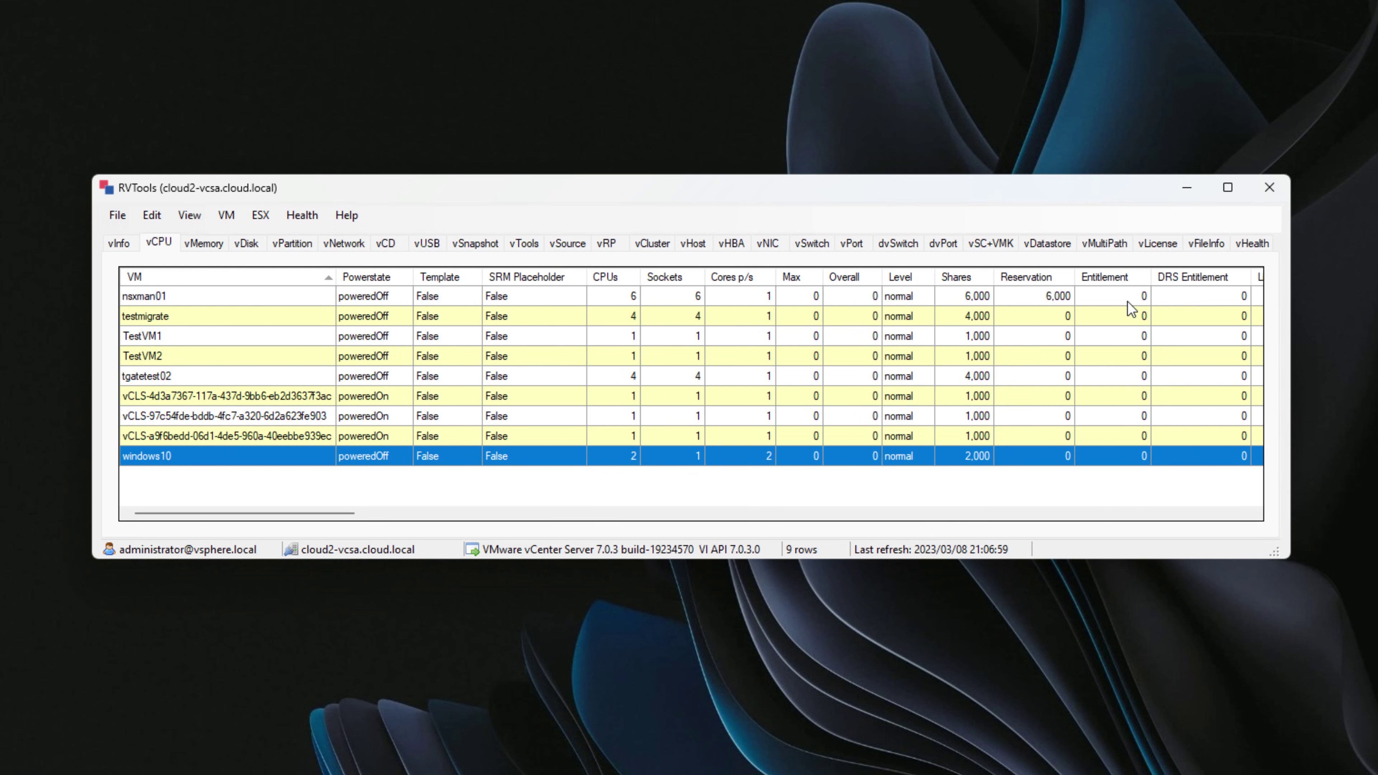
left_click(228, 217)
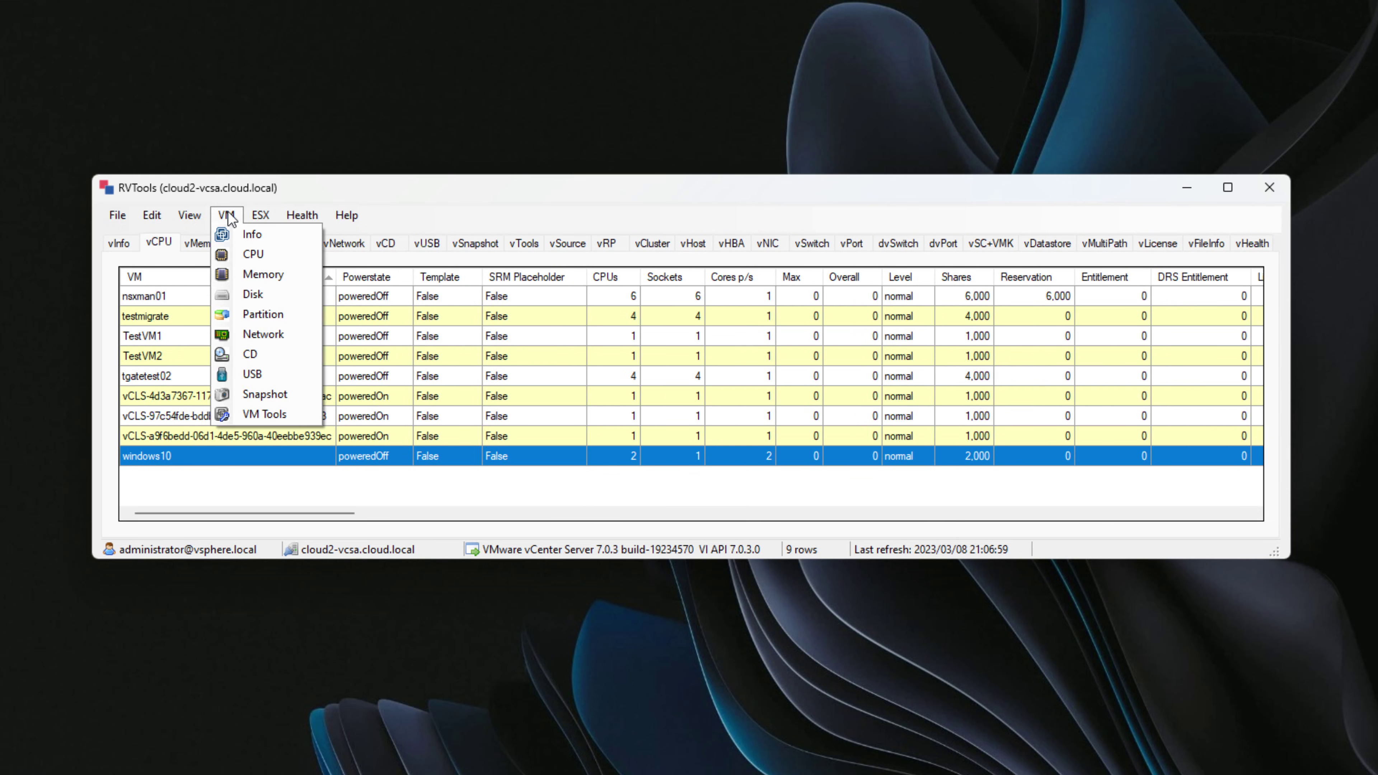
left_click(286, 279)
left_click(238, 219)
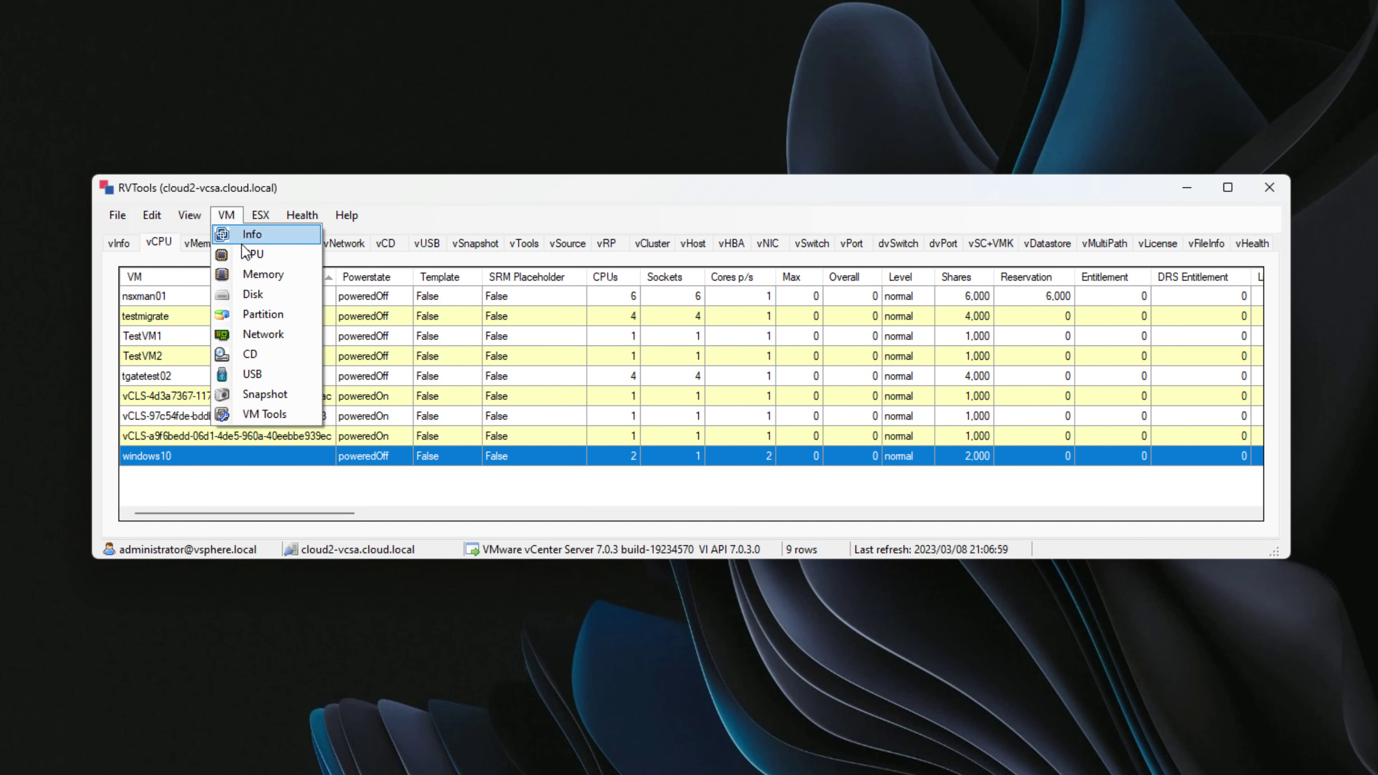
left_click(247, 295)
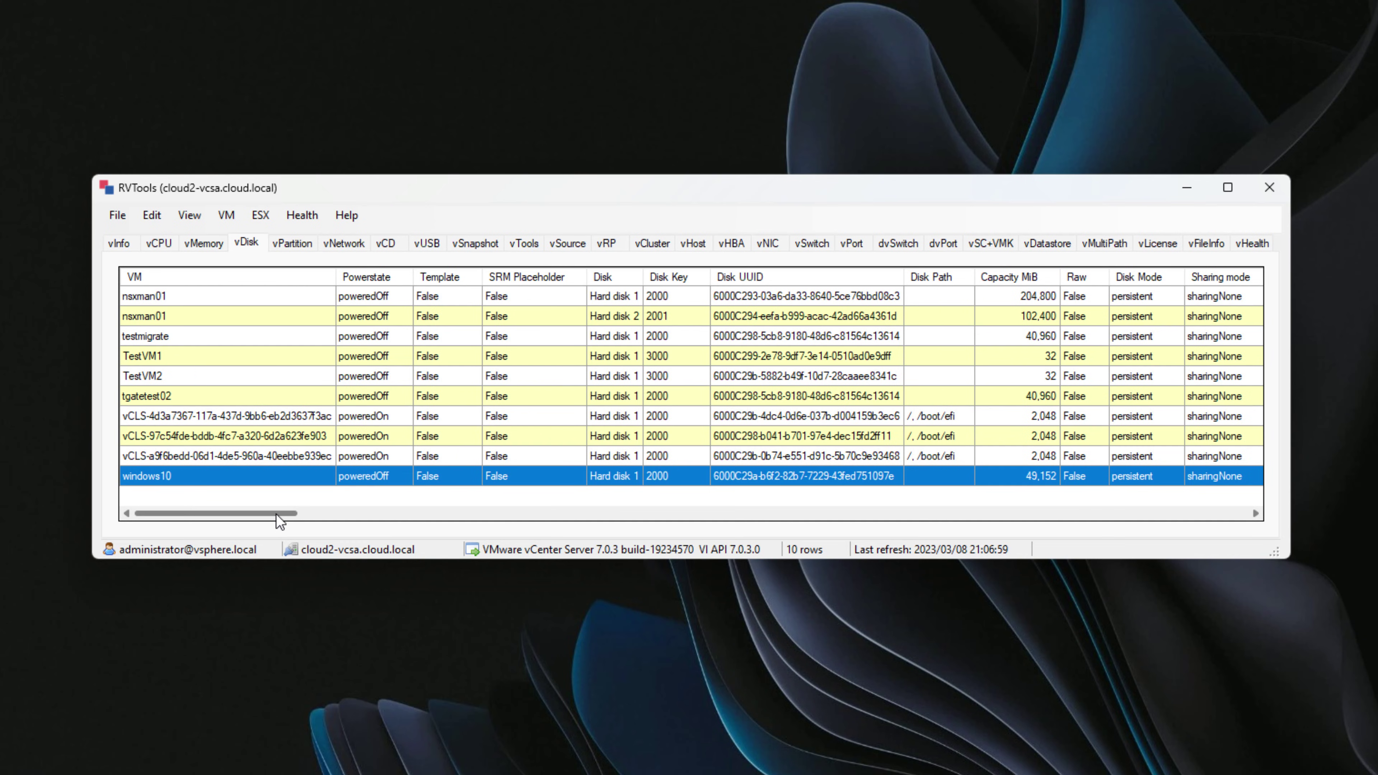
mouse_move(276, 514)
left_mouse_down()
mouse_move(663, 525)
mouse_move(683, 513)
mouse_move(777, 246)
left_mouse_up()
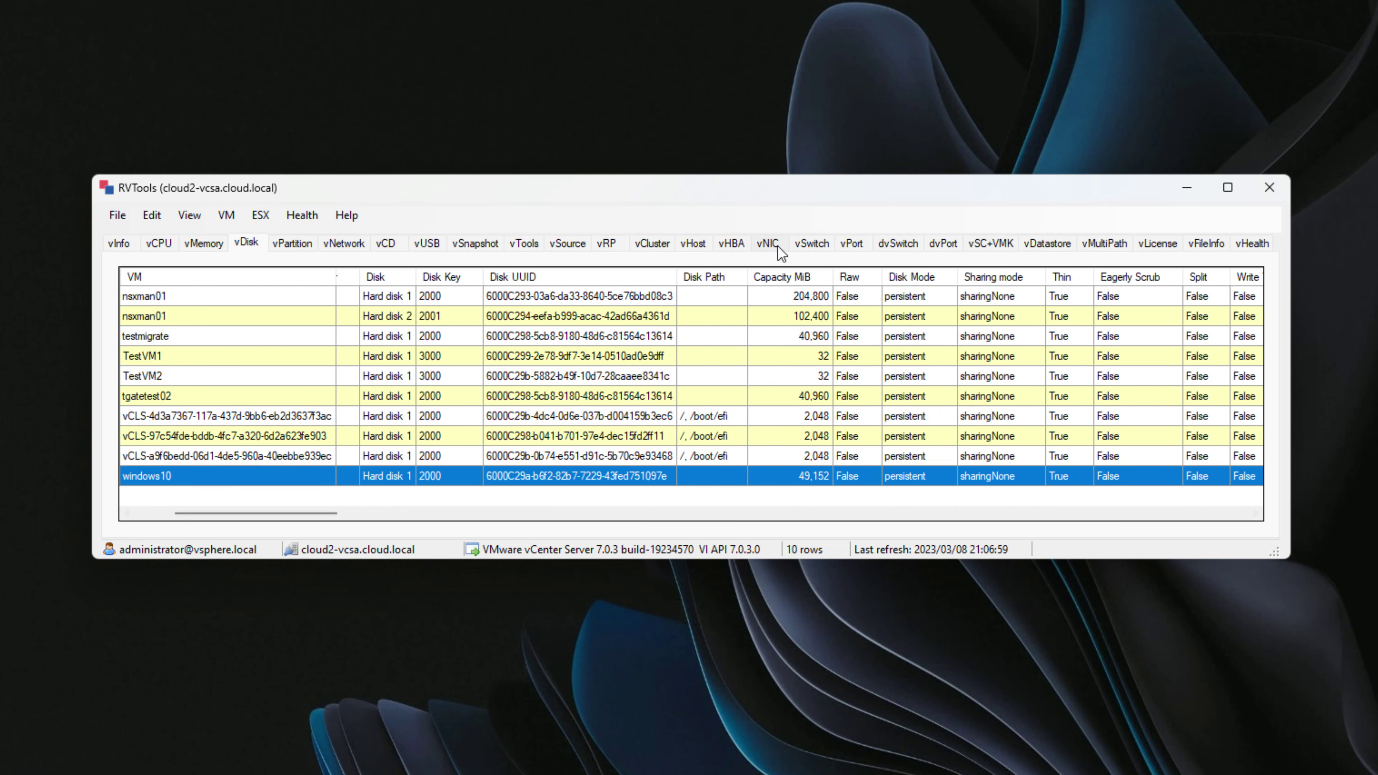